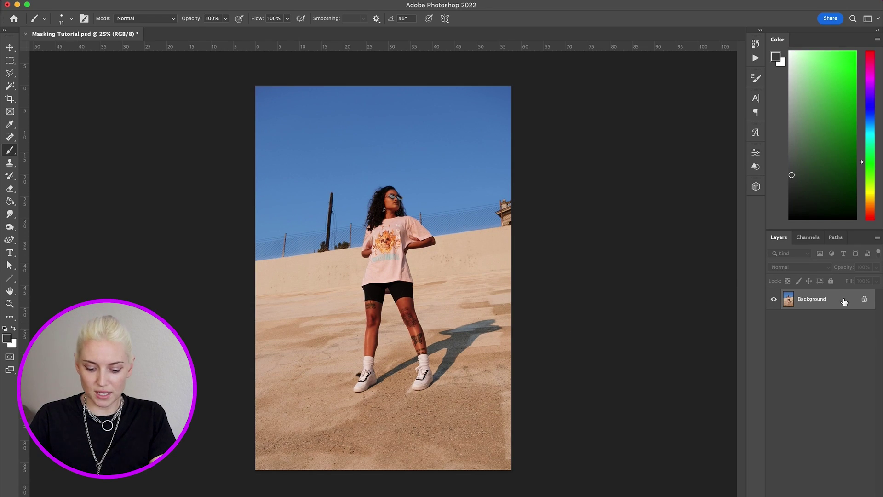
Step: Duplicate the Background layer and select the woman on the copy with the Magic Wand tool's Select Subject option
key("super+j")
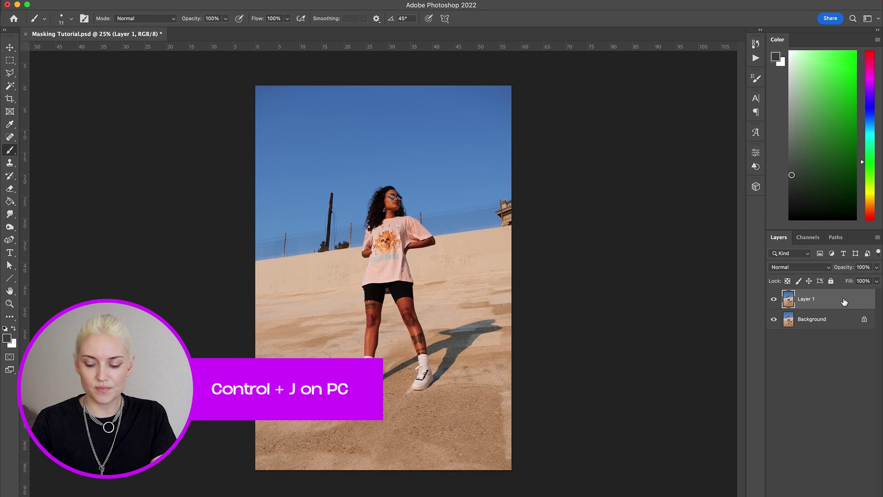
left_click(11, 89)
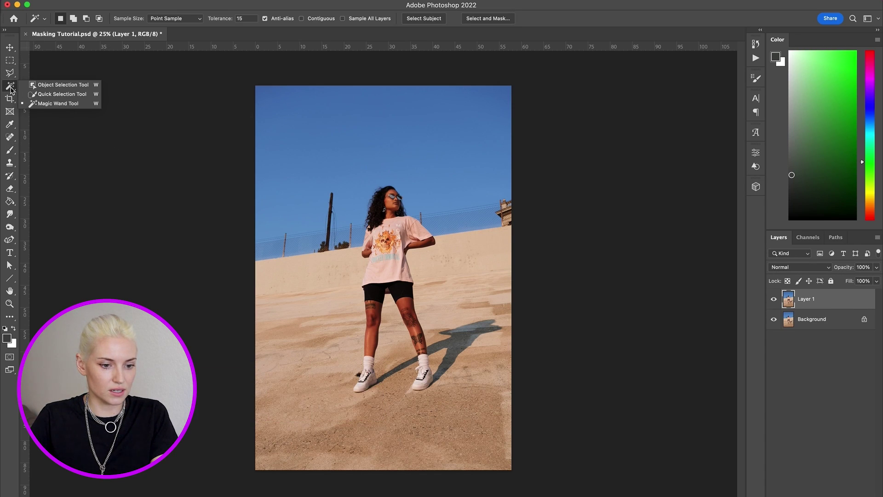
left_click(50, 105)
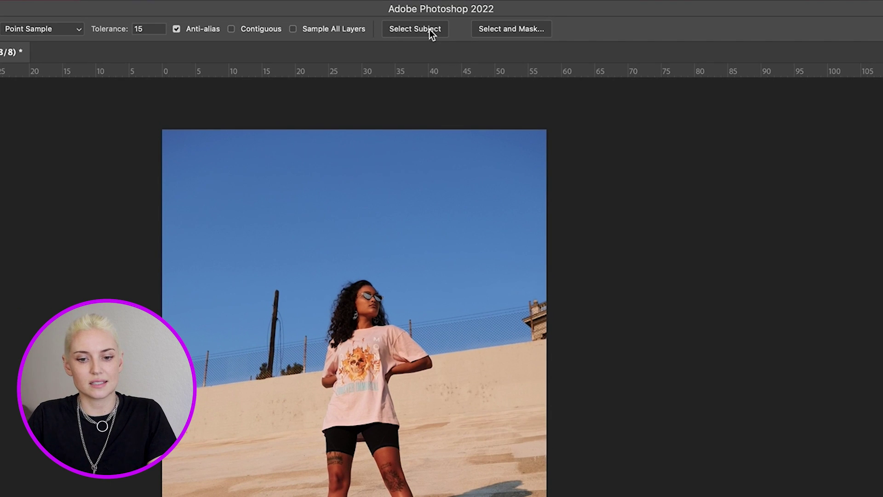
left_click(410, 34)
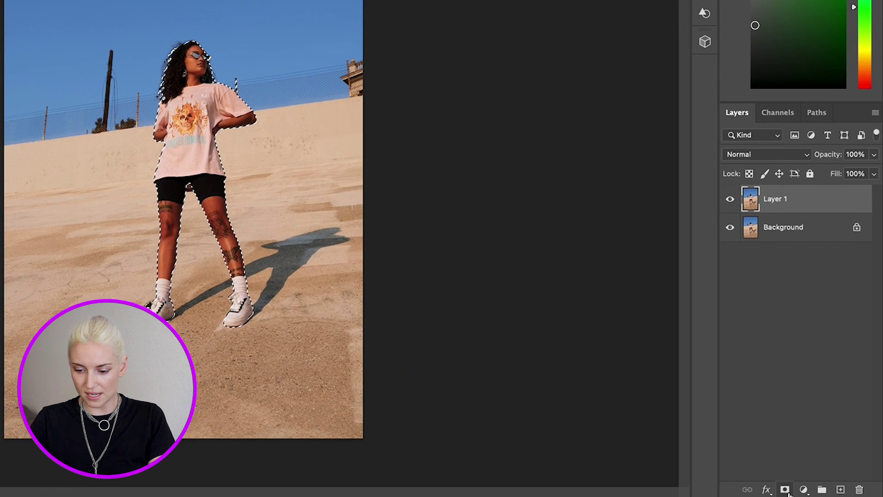
Step: Add a layer mask to Layer 1 from the selection and hide the Background layer
left_click(784, 489)
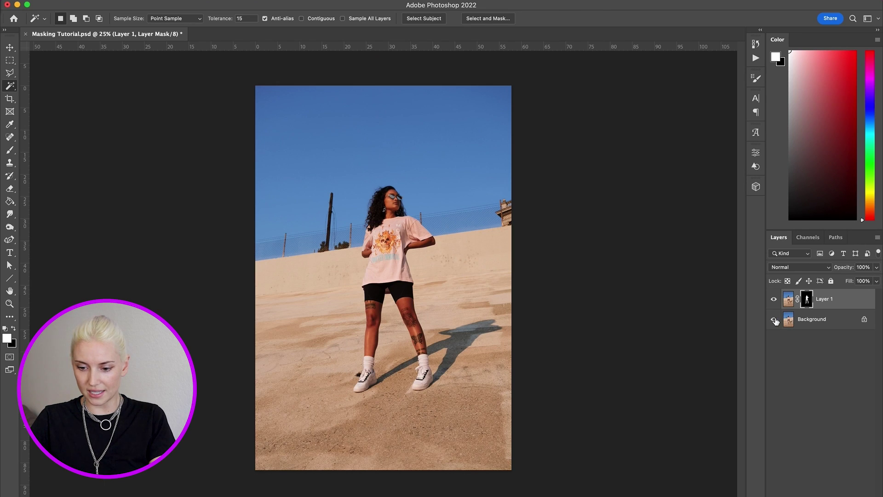
left_click(774, 319)
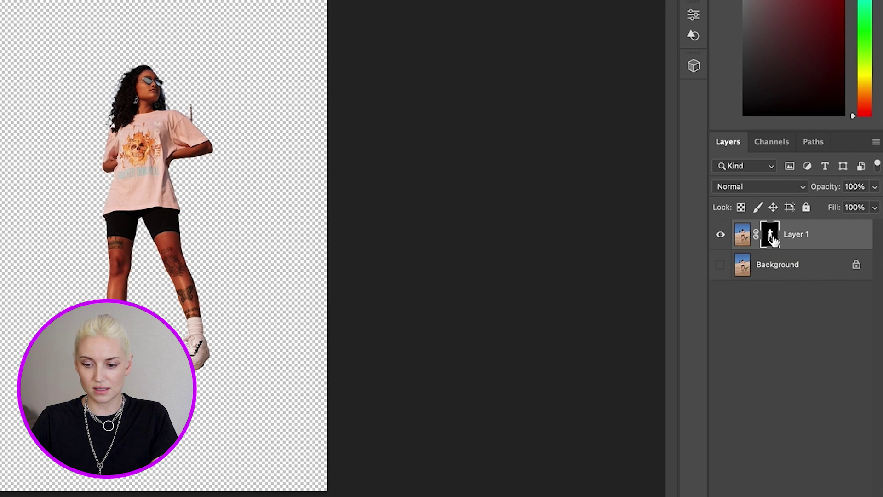
Step: Compare Layer 1 with its mask disabled and enabled, and inspect the cut-out's edges from the hair down to the legs
left_click(775, 240, "shift")
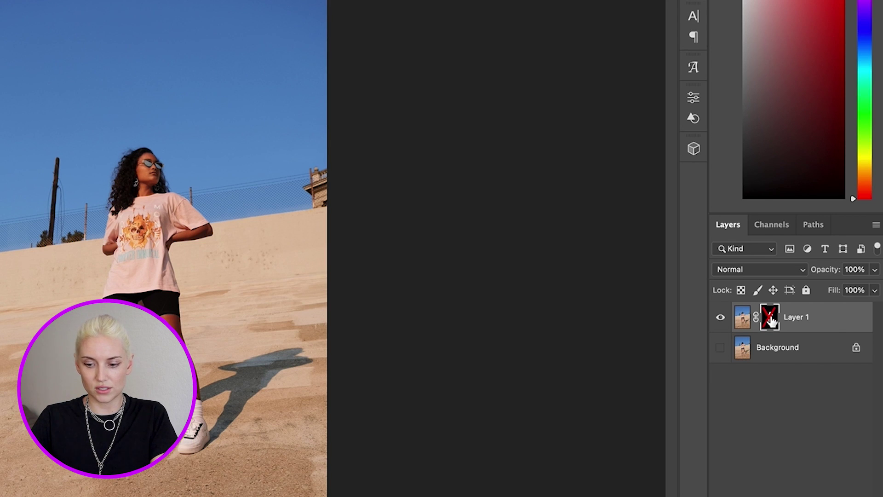
left_click(772, 238, "shift")
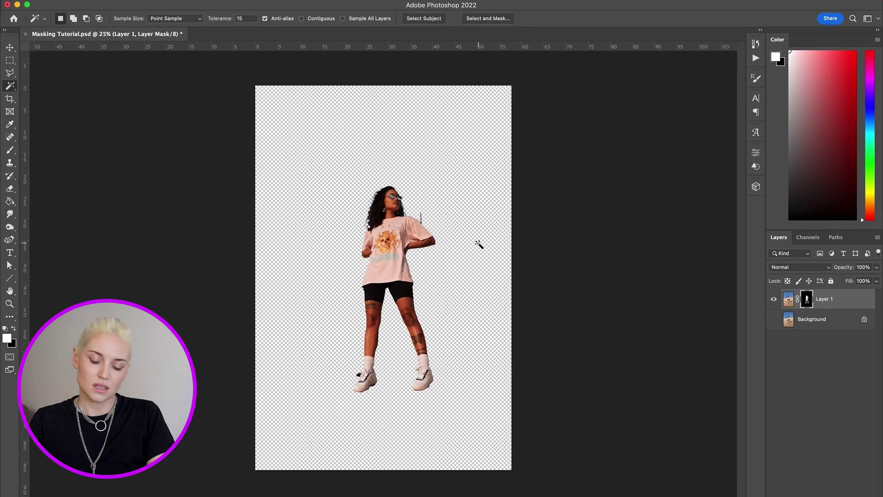
scroll(479, 245, "up", 10)
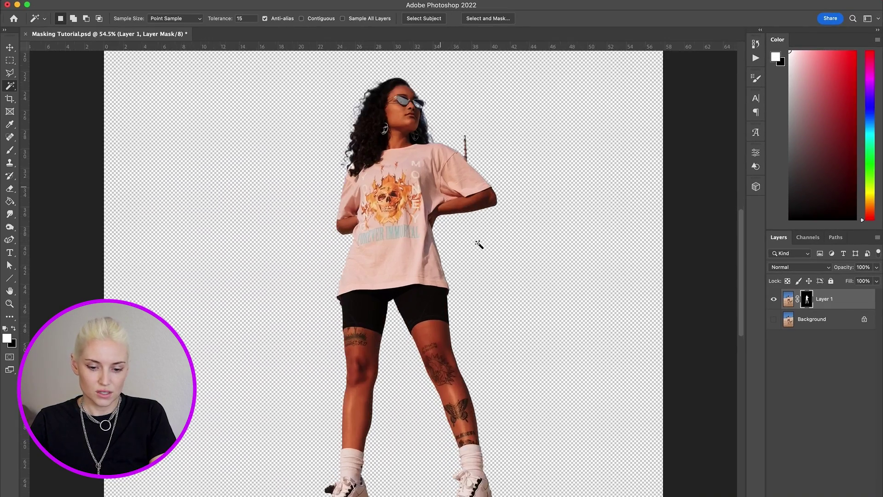
scroll(479, 244, "up", 7)
scroll(479, 245, "down", 5)
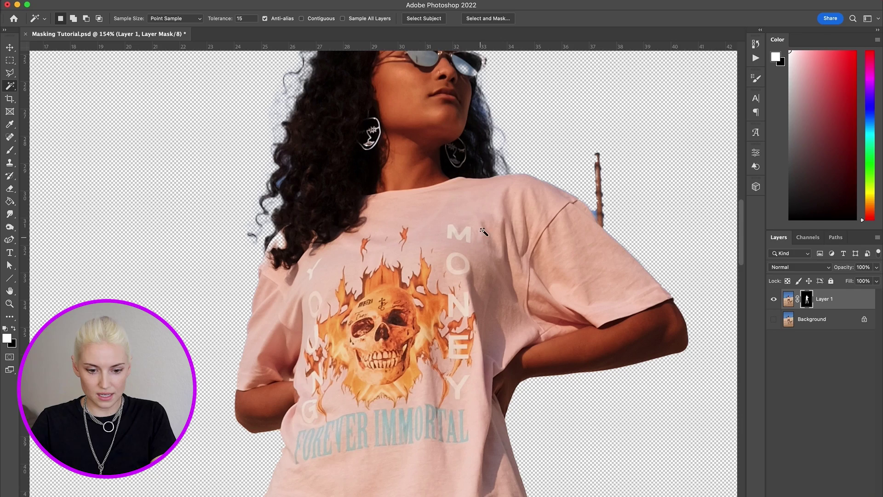
scroll(507, 186, "down", 10)
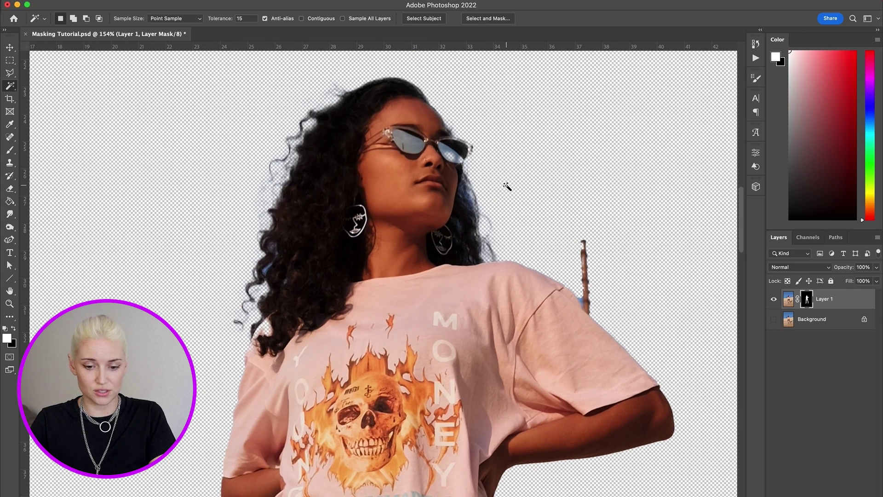
scroll(507, 187, "down", 10)
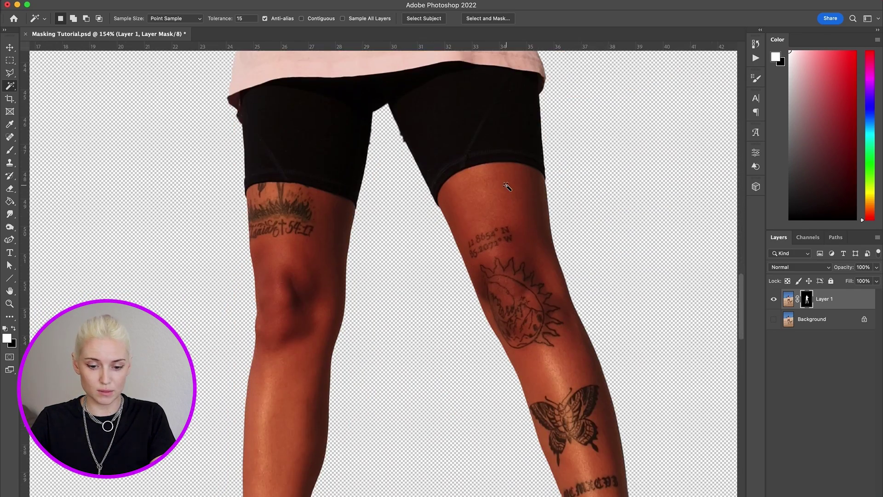
scroll(507, 187, "down", 5)
scroll(507, 187, "down", 1)
scroll(507, 186, "up", 8)
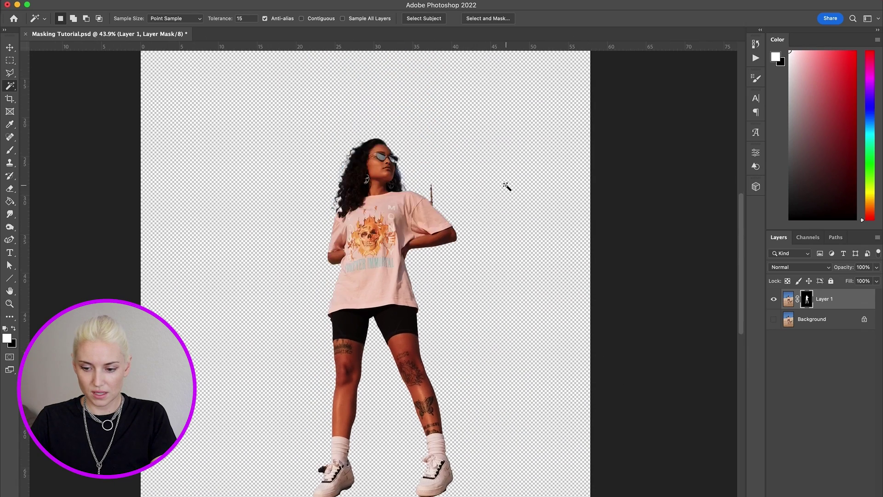
Step: Open Layer 1's mask for refinement in the Select and Mask workspace
double_click(808, 299)
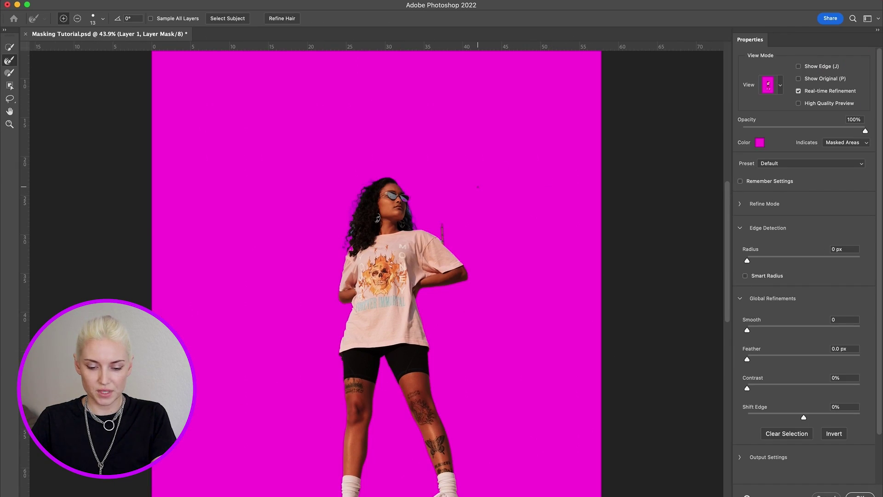
scroll(477, 187, "down", 3)
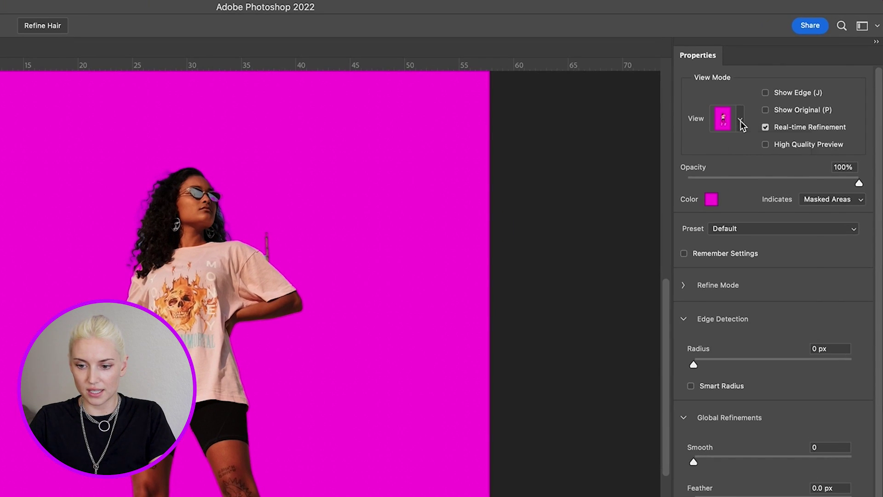
Step: Try the Onion Skin view at 43% transparency and switch back to the Overlay view at 100% opacity
left_click(741, 121)
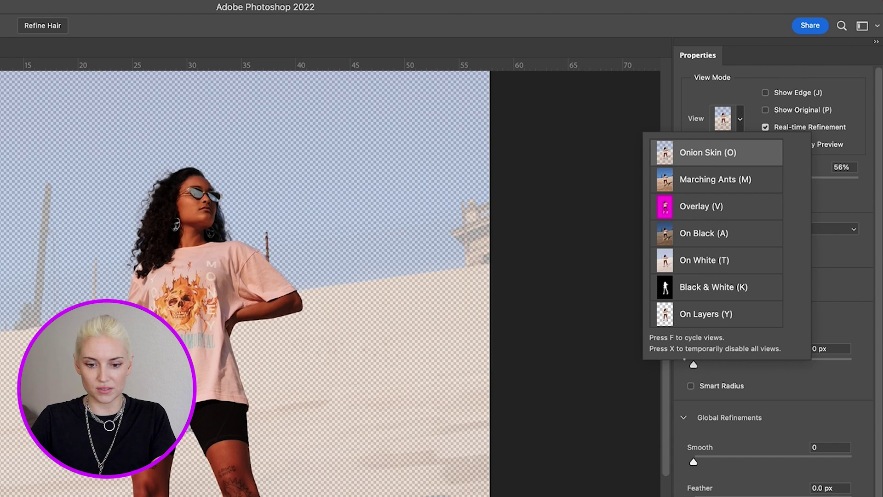
left_click(805, 269)
left_click_drag(781, 181, 820, 183)
left_click_drag(862, 202, 761, 174)
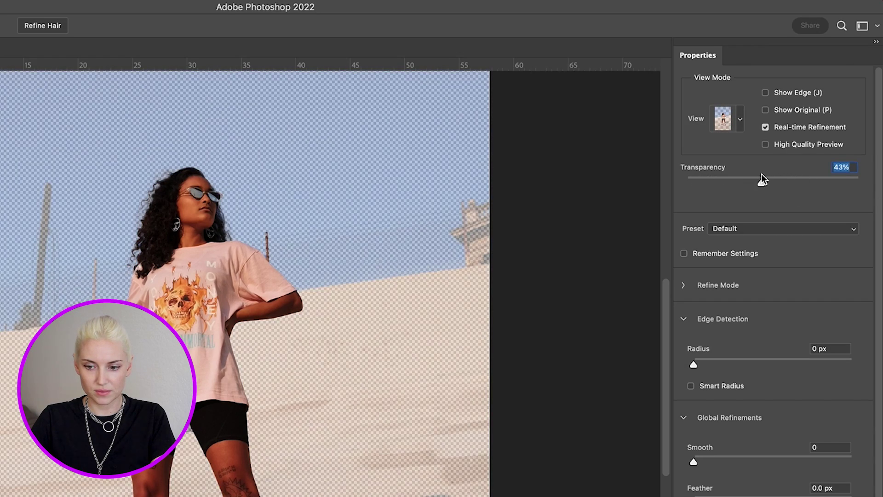
left_click(740, 119)
left_click(712, 215)
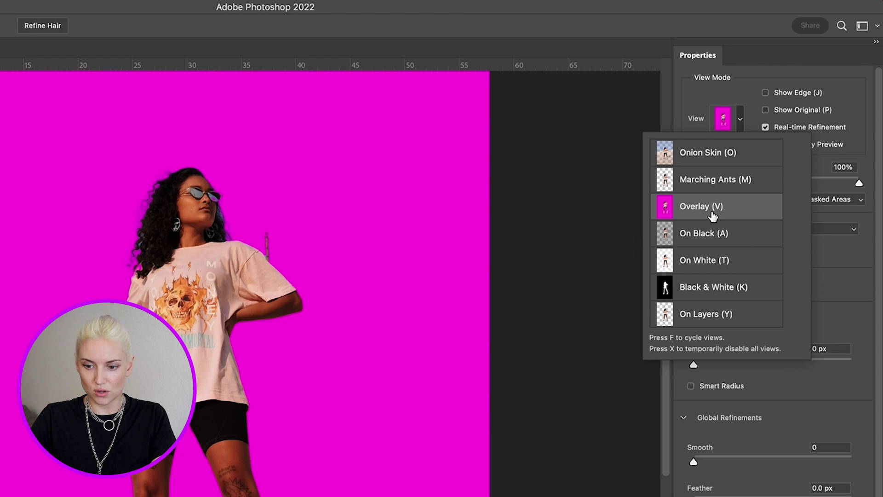
left_click(865, 184)
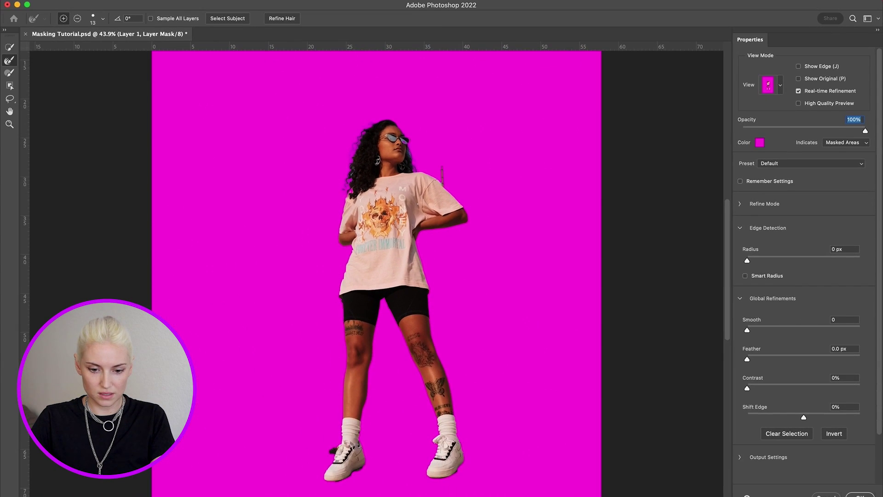
Step: Add the missing shirt area beneath the curls at the shoulder to the mask with the Quick Selection tool at size 35
key("super+plus")
key("super+plus")
scroll(414, 205, "up", 4)
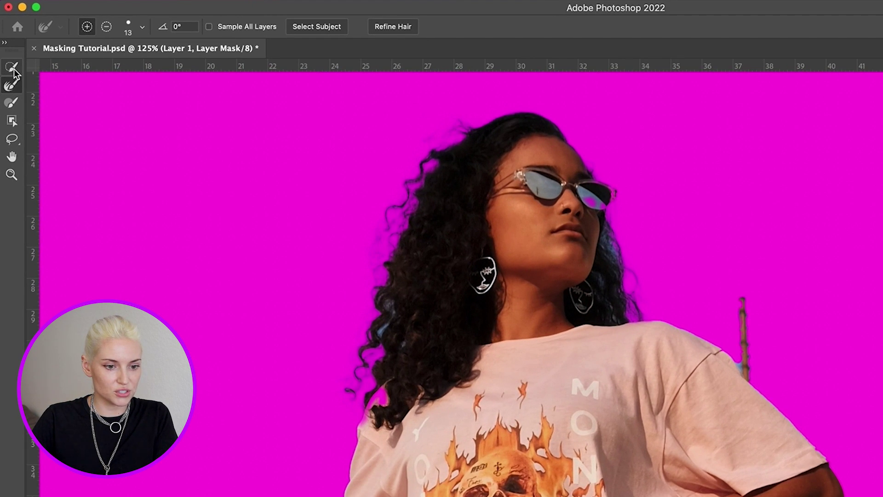
left_click(13, 68)
scroll(520, 377, "up", 5)
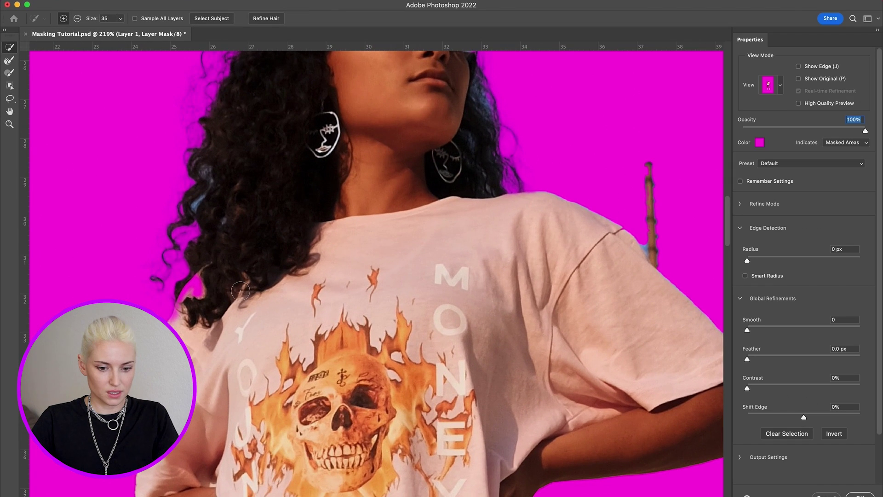
left_click_drag(266, 489, 335, 407)
scroll(335, 406, "up", 1)
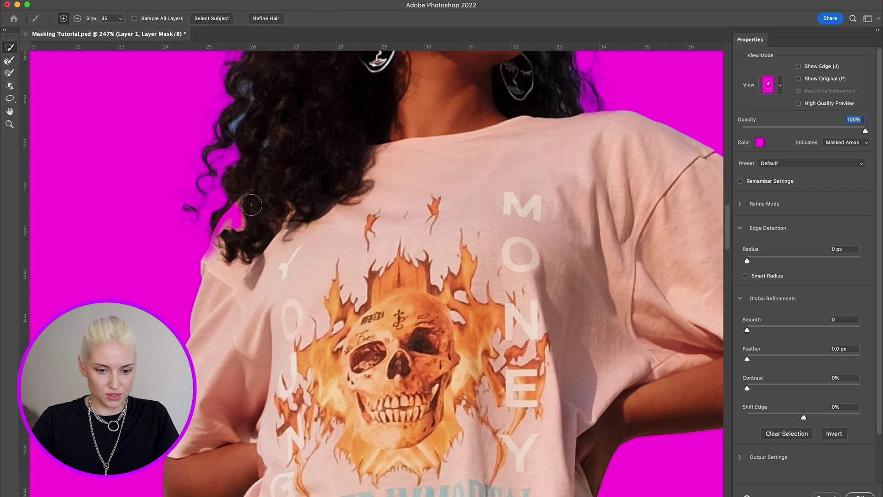
left_click_drag(251, 204, 213, 253)
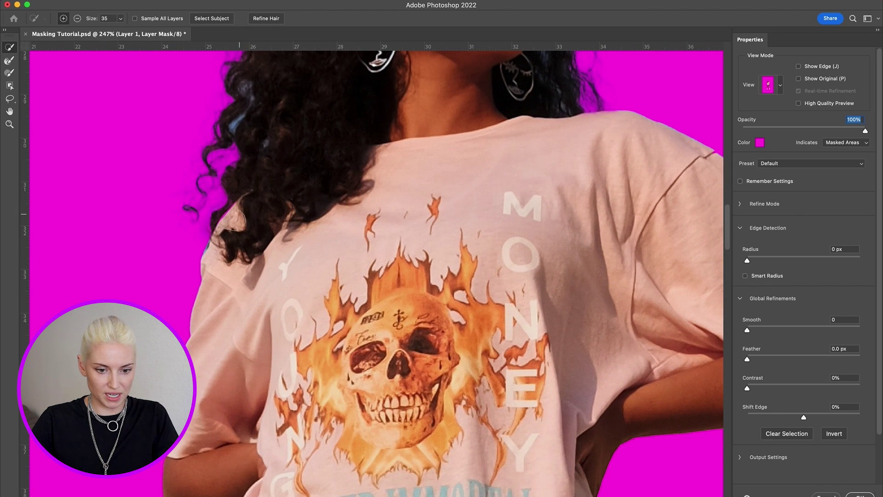
Step: Subtract the stray pole behind the shirt's shoulder from the mask with the Quick Selection tool
scroll(235, 215, "right", 6)
scroll(236, 214, "up", 2)
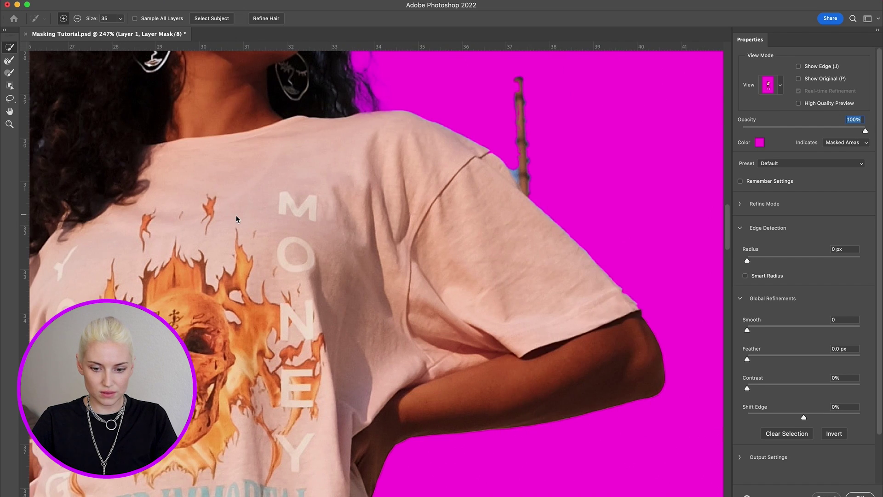
key("alt")
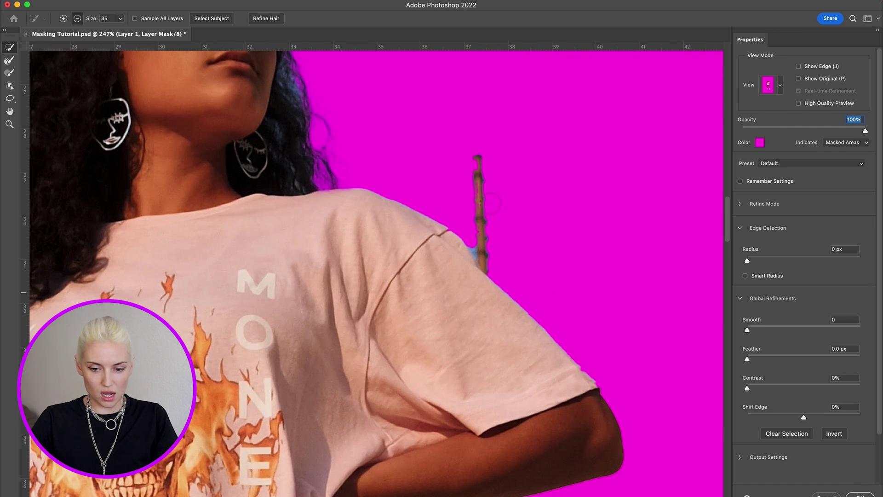
mouse_move(478, 199)
left_mouse_down()
mouse_move(479, 207)
mouse_move(478, 177)
mouse_move(480, 248)
mouse_move(492, 246)
left_mouse_up()
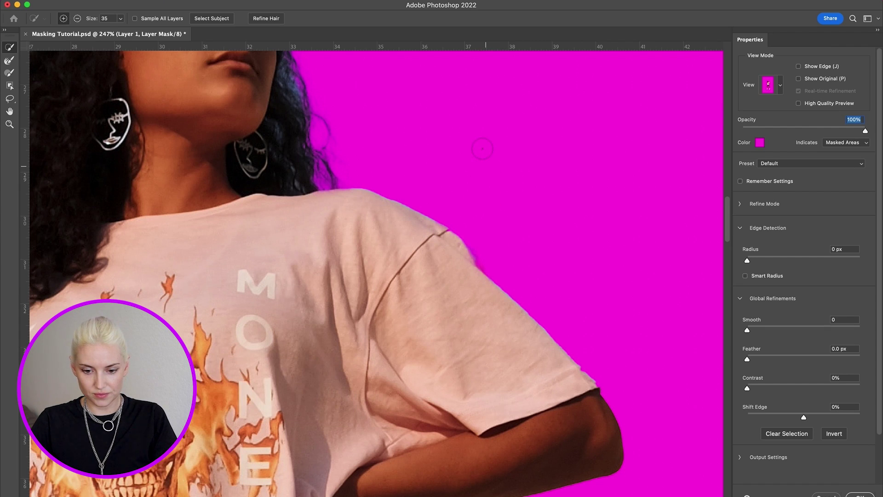
Step: Examine the mask's edge along the curly hair on both sides of the face
scroll(362, 201, "left", 8)
scroll(362, 201, "up", 4)
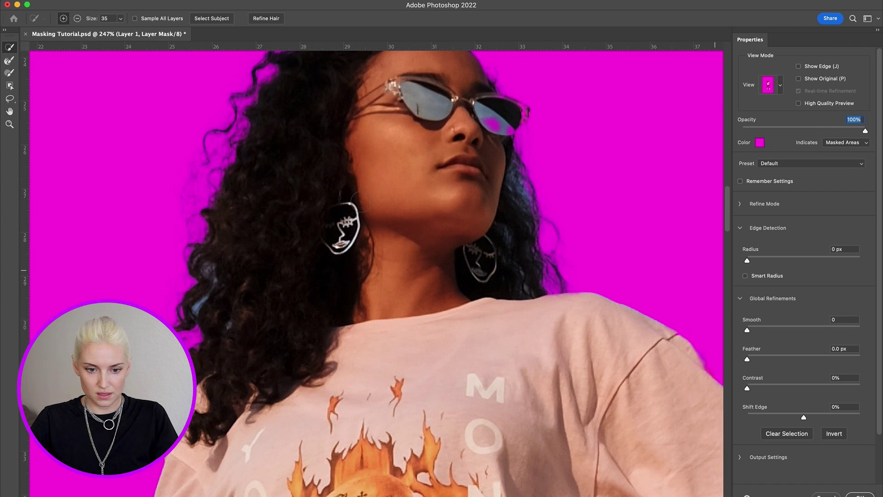
scroll(361, 201, "down", 5)
scroll(362, 201, "left", 2)
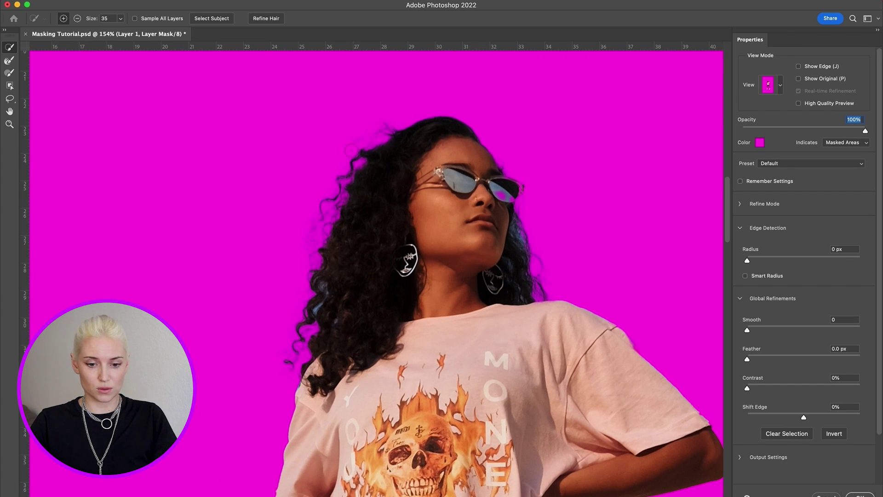
scroll(268, 300, "up", 4)
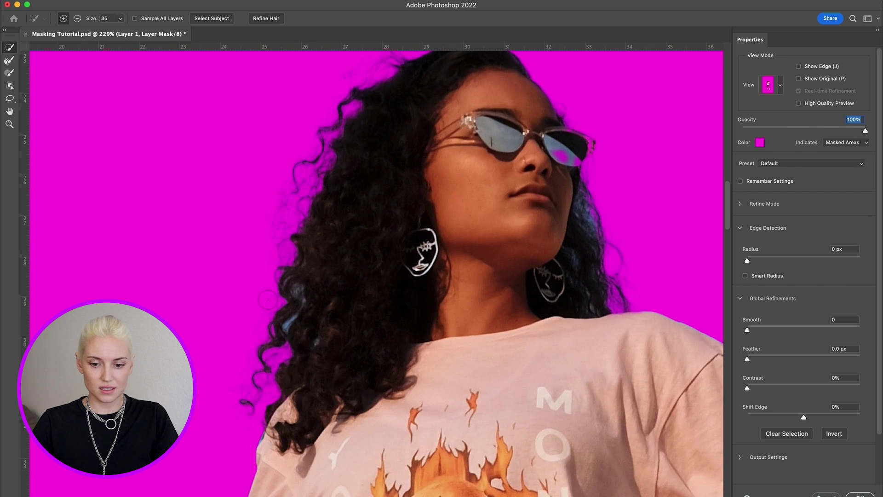
scroll(287, 327, "down", 3)
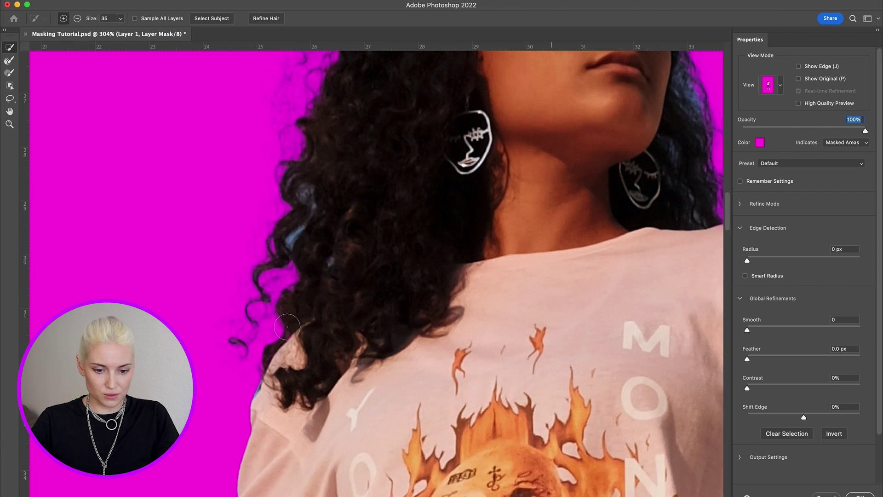
scroll(304, 313, "up", 1)
scroll(322, 297, "up", 1)
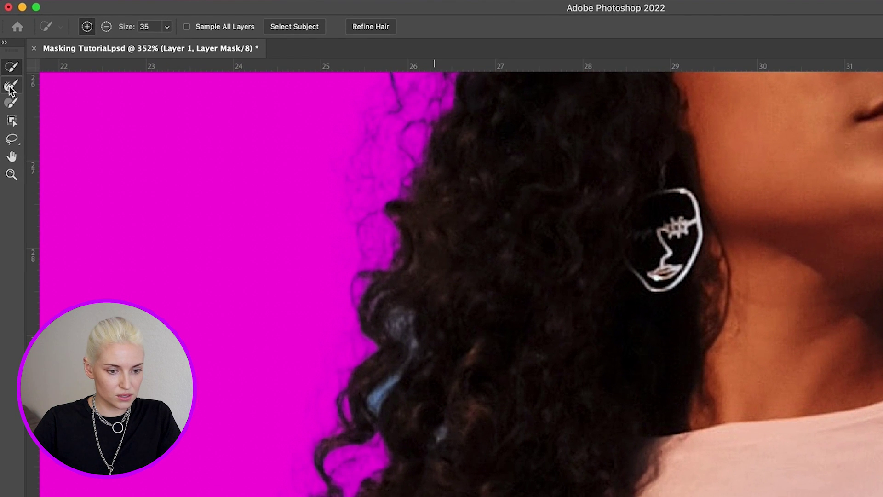
Step: Brush over the blue sky remnants in the curls with the Refine Edge Brush at size 13 to refine the hair mask
left_click(12, 87)
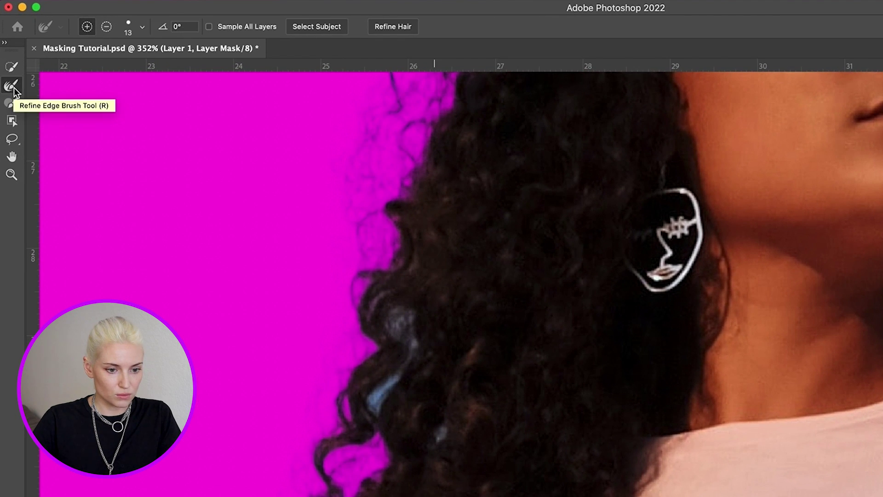
left_click_drag(376, 405, 402, 379)
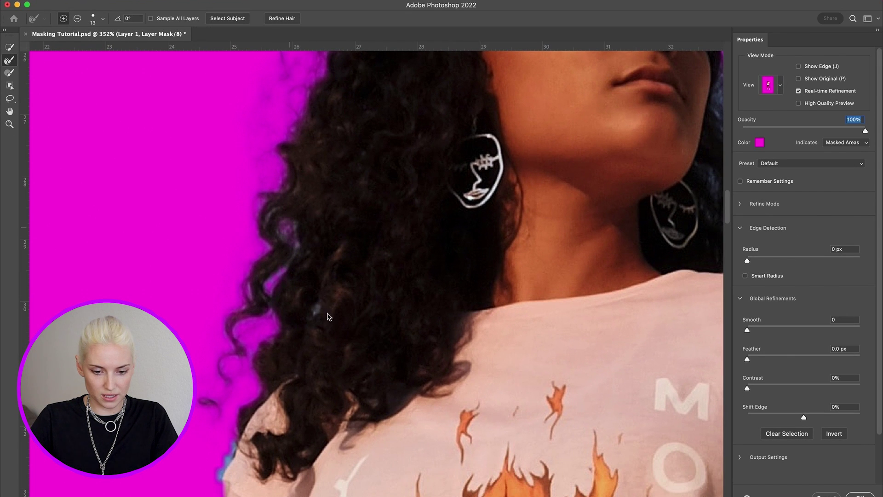
left_click_drag(319, 305, 316, 313)
left_click_drag(274, 285, 271, 281)
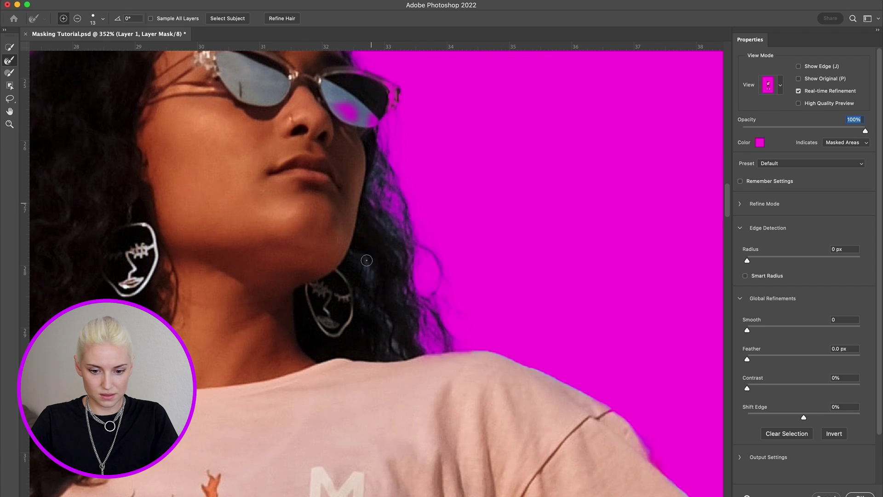
Step: Try the automatic Refine Hair option on the woman's selection
scroll(399, 348, "up", 5)
scroll(398, 348, "left", 5)
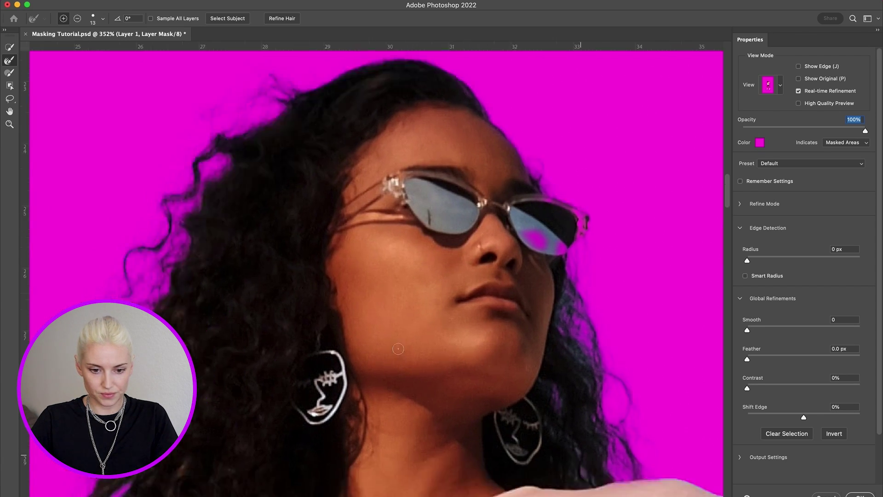
scroll(397, 350, "down", 4)
scroll(397, 350, "down", 2)
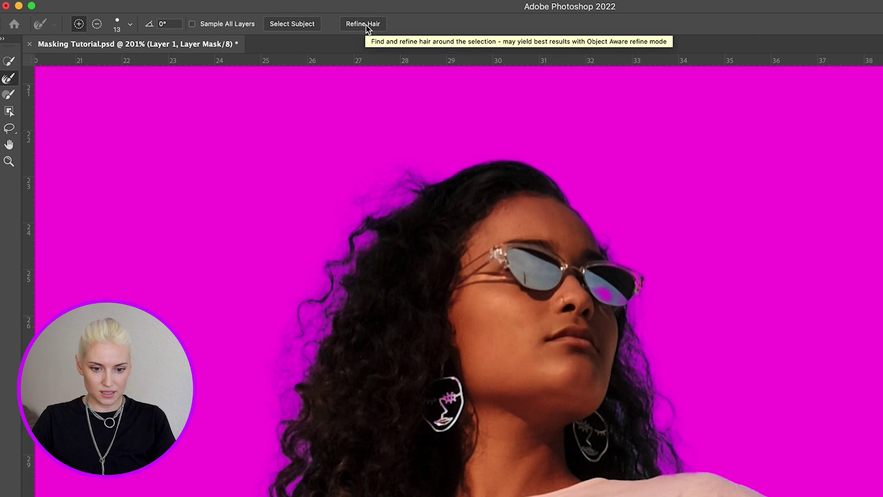
left_click(364, 24)
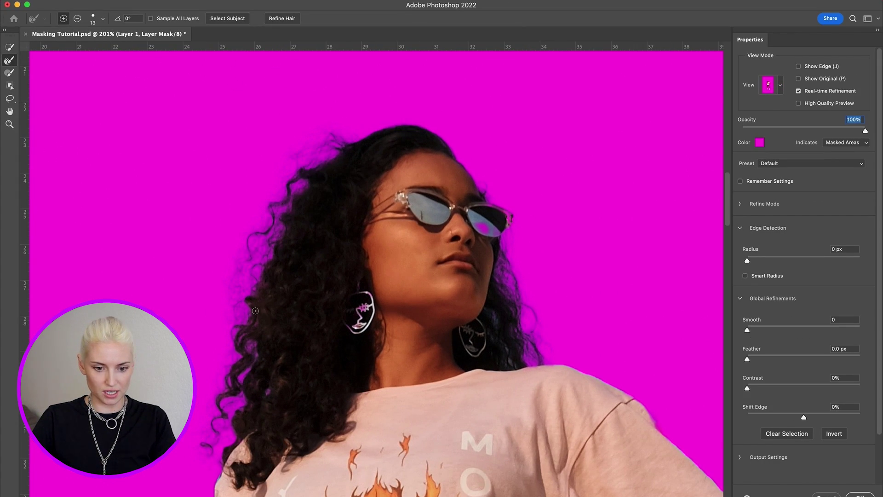
scroll(320, 285, "down", 3)
scroll(320, 285, "down", 3)
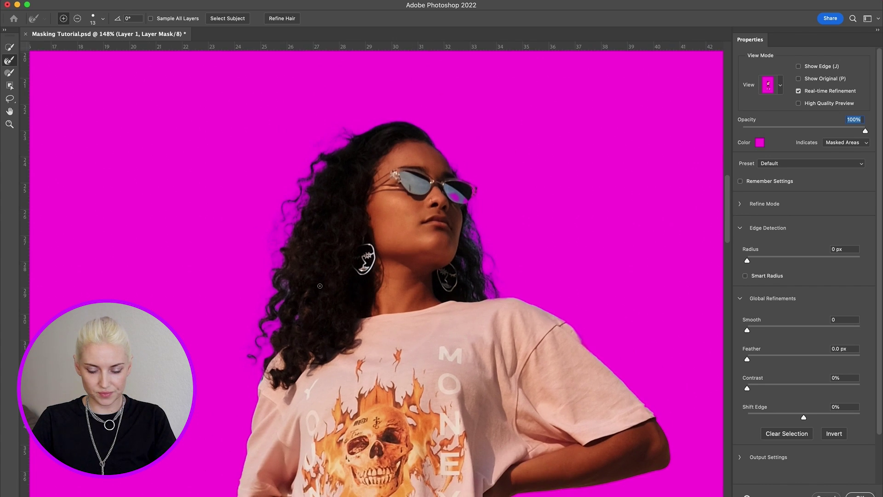
Step: Add the missing part of the sunglasses lens to the mask with the Quick Selection tool at size 35
scroll(320, 285, "up", 5)
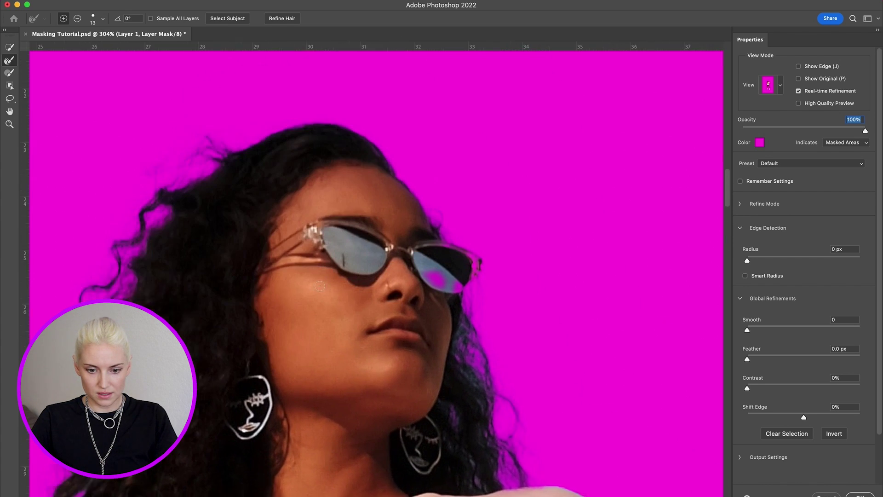
left_click(9, 48)
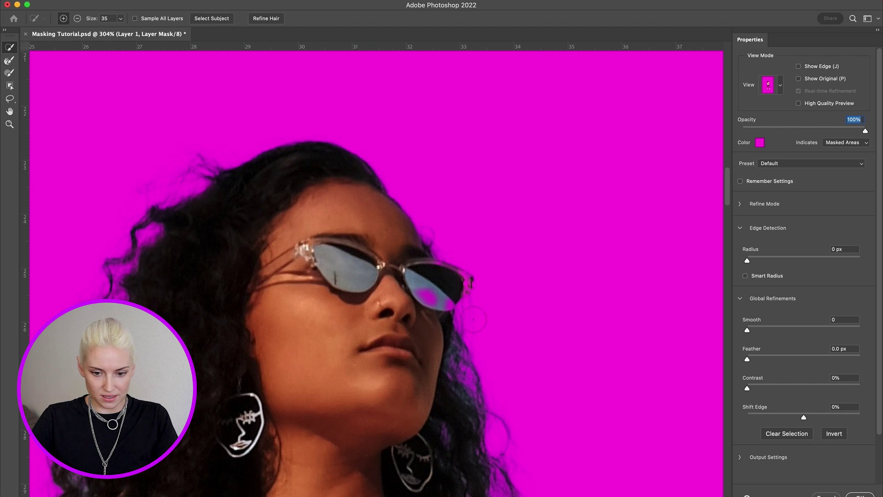
left_click_drag(426, 297, 441, 299)
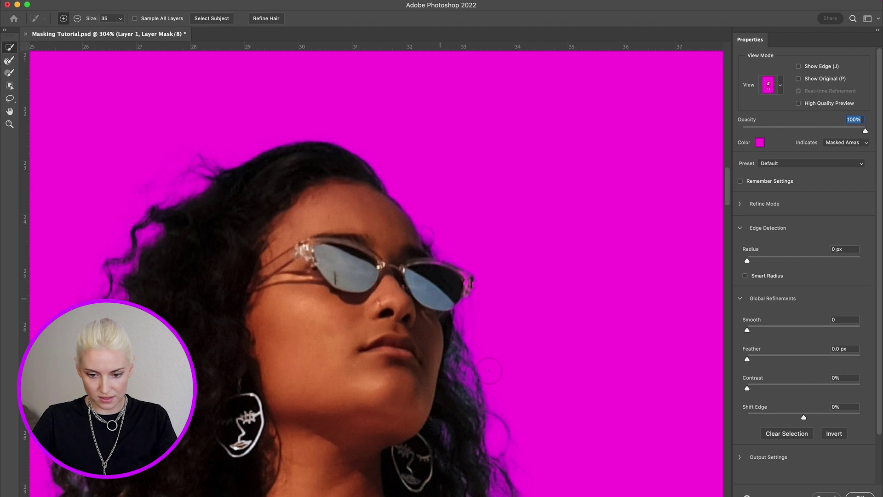
Step: Examine the mask's edges around the whole figure and along the shirt's shoulder and sleeve
scroll(489, 370, "down", 3)
scroll(489, 370, "down", 12)
scroll(489, 370, "down", 12)
scroll(489, 370, "up", 20)
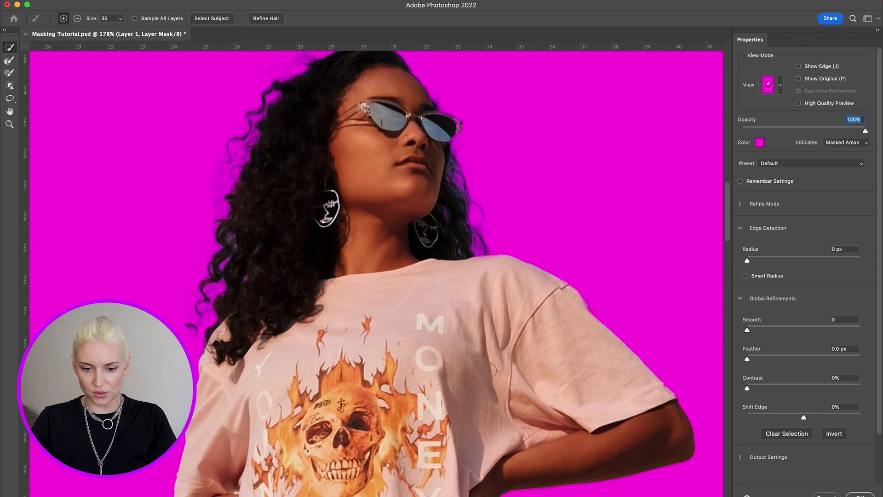
scroll(489, 371, "down", 2)
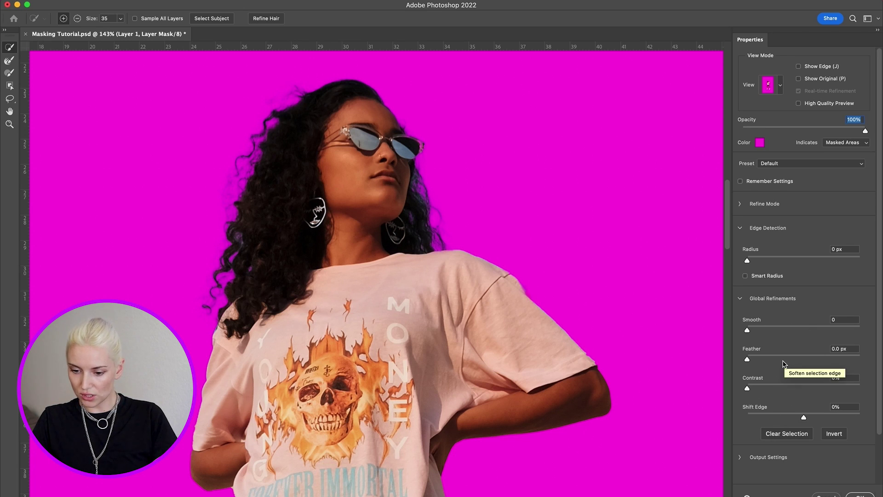
scroll(535, 322, "down", 1)
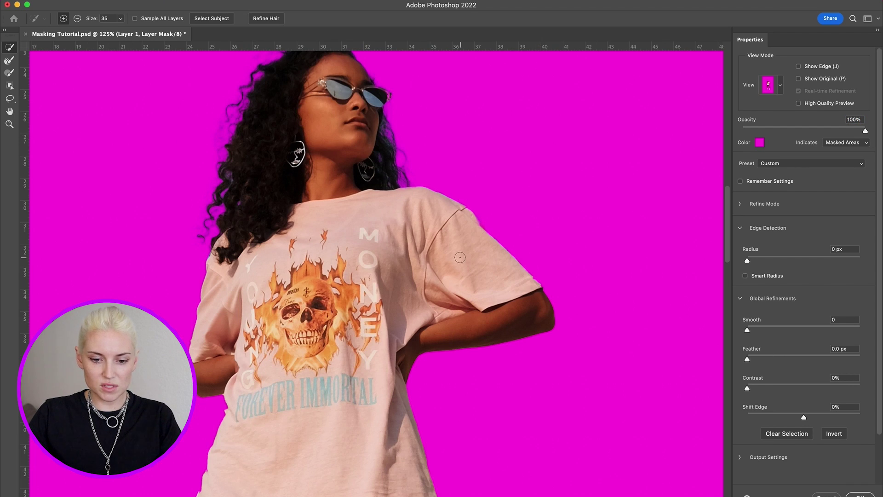
scroll(466, 248, "up", 5)
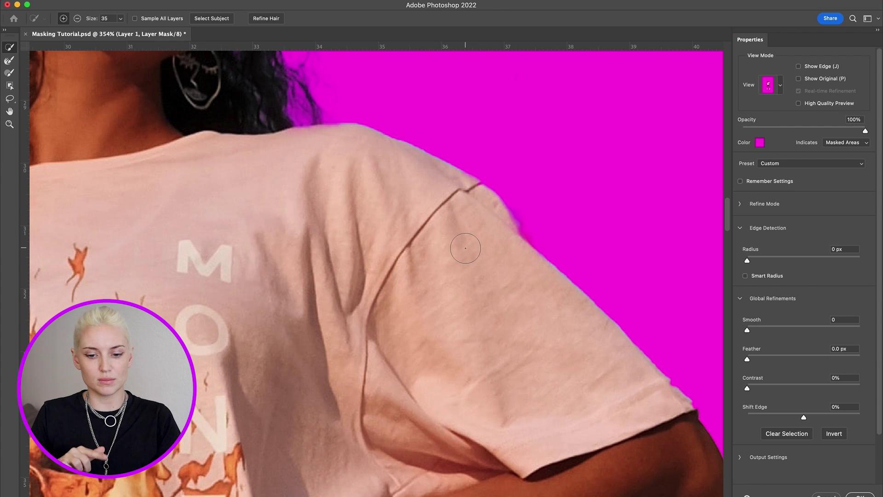
scroll(438, 358, "up", 1)
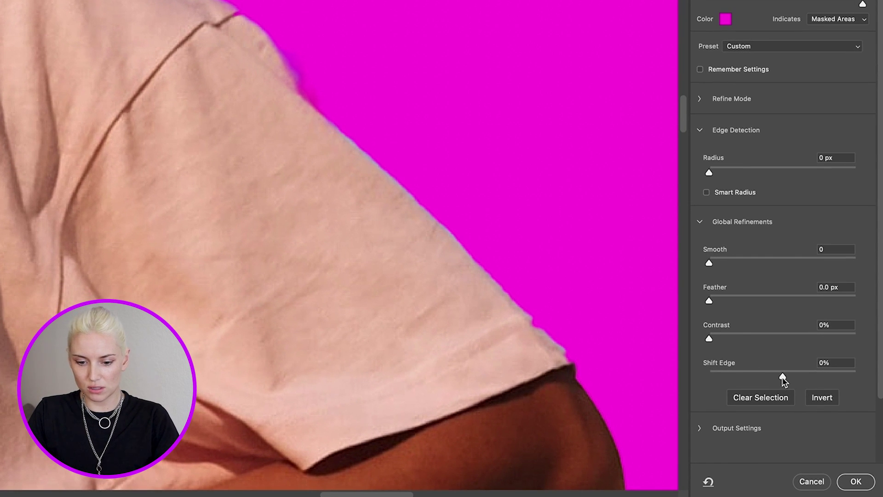
Step: Try a Shift Edge of -69% and a Feather of 2.3 px on the mask's edge along the sleeve
left_click_drag(782, 376, 780, 378)
left_click_drag(764, 377, 733, 377)
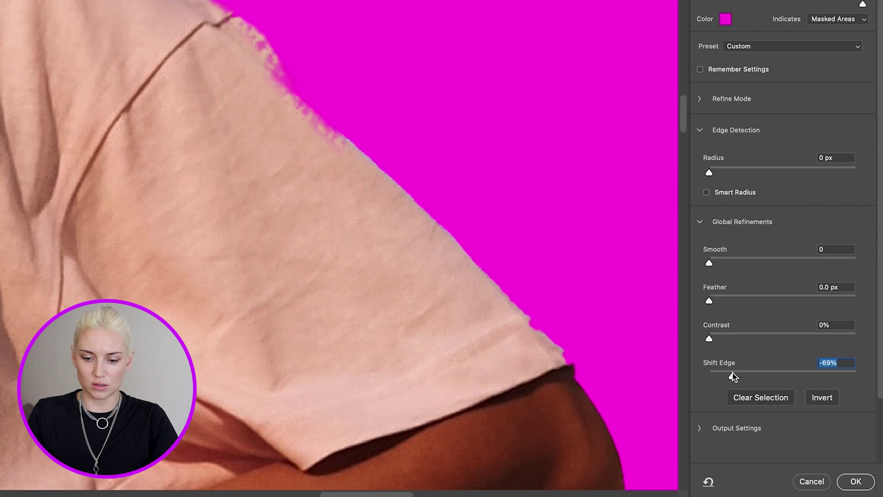
left_click_drag(709, 301, 728, 300)
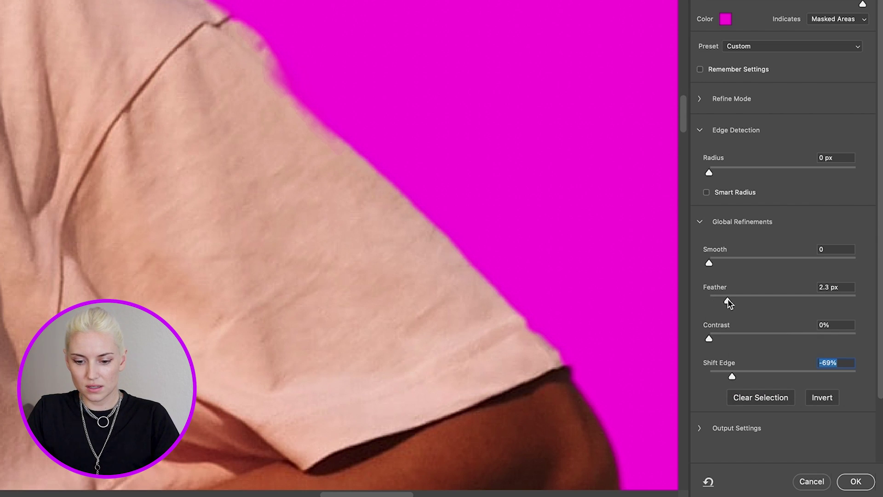
Step: Reset Feather to 0.0 px and Shift Edge to 0% in the global refinements
left_click_drag(710, 263, 650, 257)
left_click_drag(726, 300, 666, 299)
left_click_drag(732, 377, 770, 376)
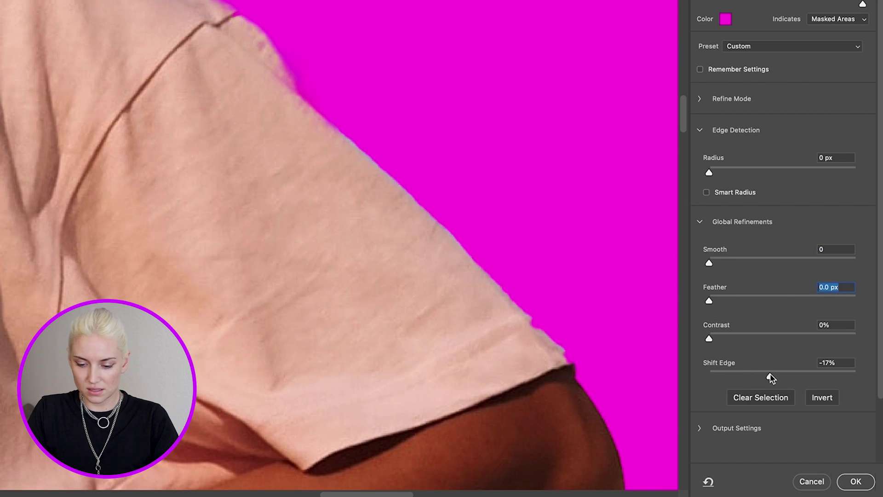
mouse_move(710, 338)
left_mouse_down()
mouse_move(759, 337)
mouse_move(709, 339)
left_mouse_up()
left_click_drag(770, 376, 778, 376)
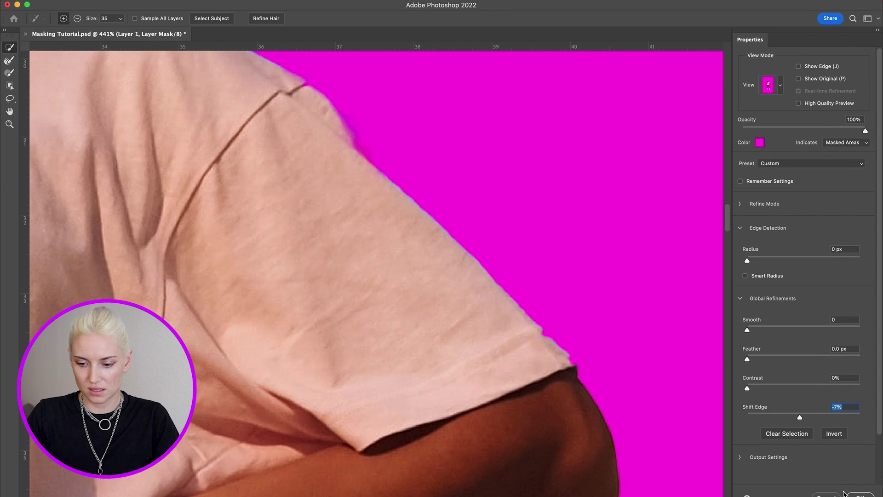
type("0")
key("Tab")
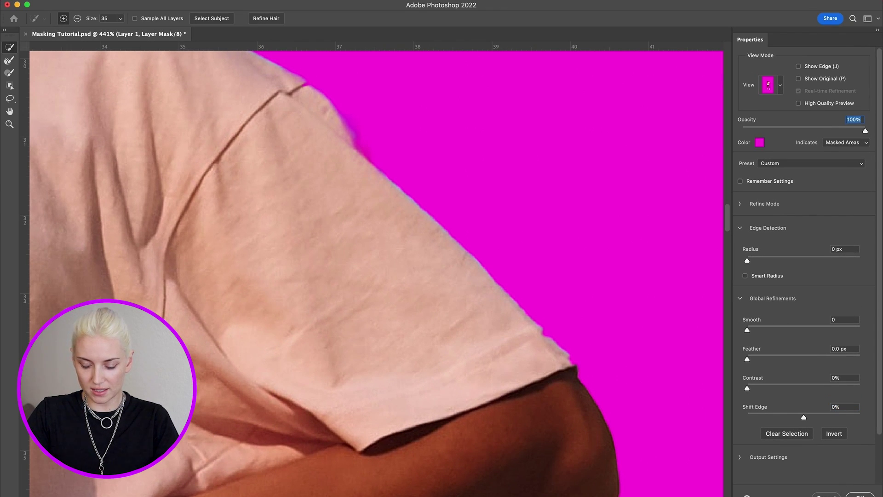
Step: Apply the Select and Mask refinements to the layer mask and check the cutout on the transparent background
key("Return")
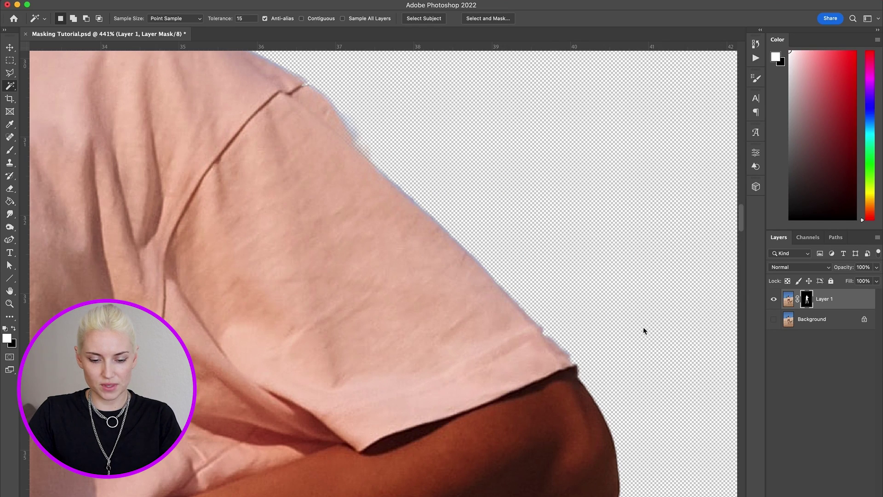
scroll(475, 230, "down", 10)
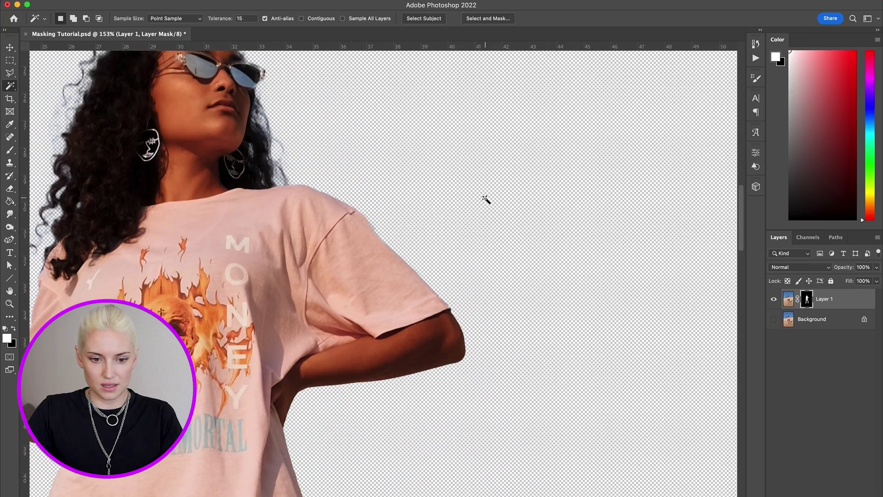
scroll(486, 199, "down", 6)
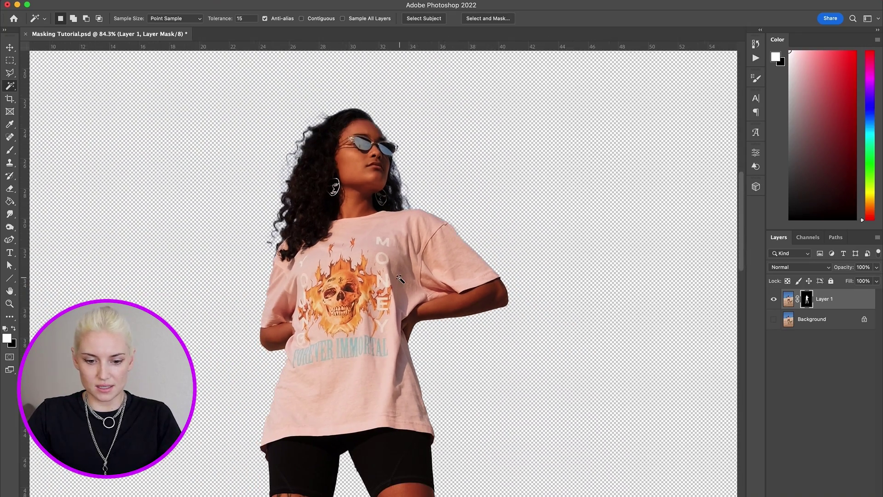
scroll(399, 278, "left", 3)
scroll(400, 279, "down", 1)
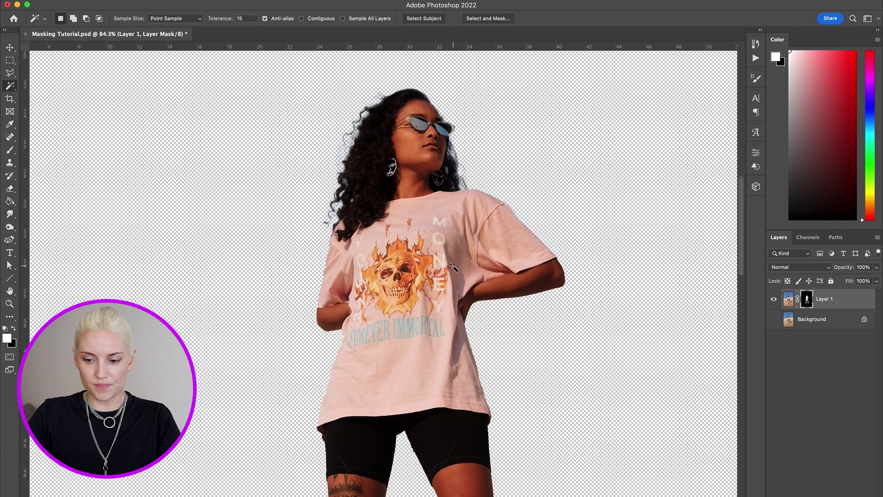
Step: Add a bright green Solid Color fill layer directly above the Background layer
left_click(823, 319)
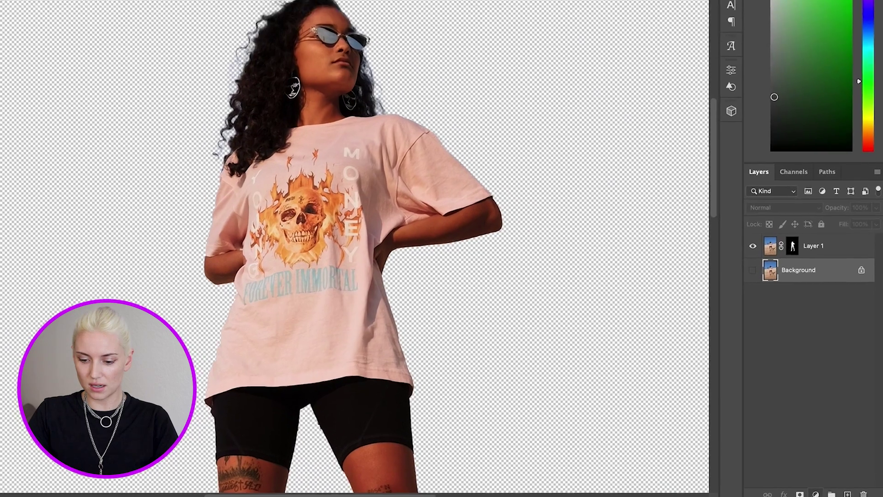
left_click(813, 489)
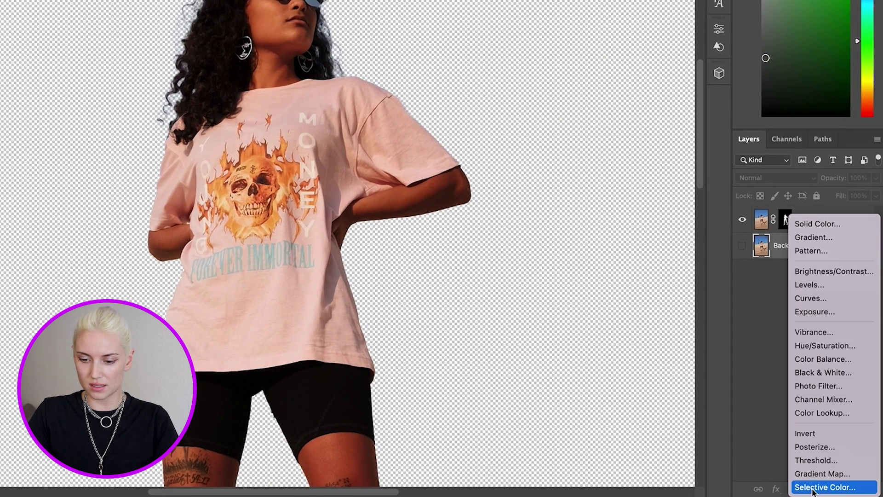
left_click(838, 230)
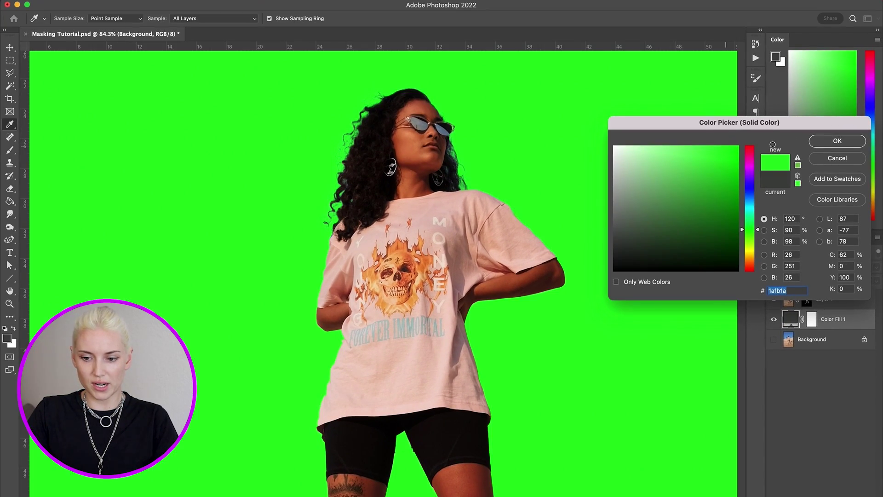
left_click(837, 141)
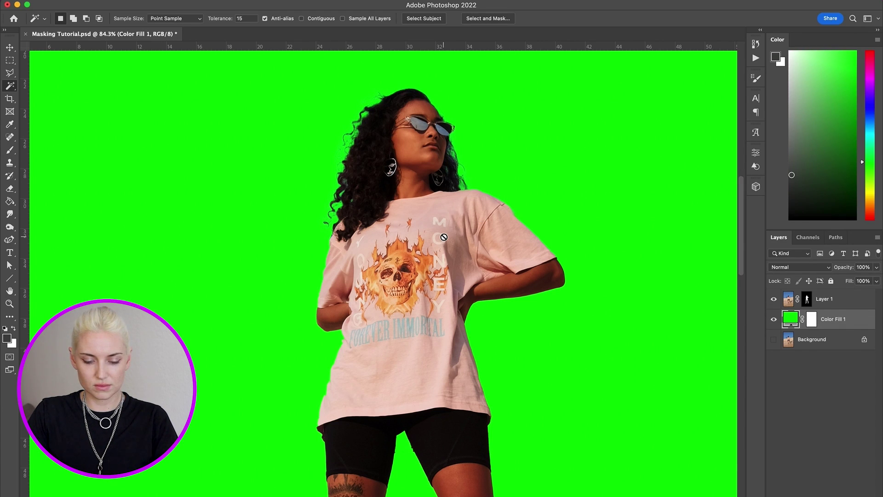
Step: Activate Layer 1's mask for brush painting along the shirt's shoulder and switch the foreground colour to white
scroll(444, 237, "up", 5)
scroll(444, 237, "up", 4)
scroll(444, 237, "right", 4)
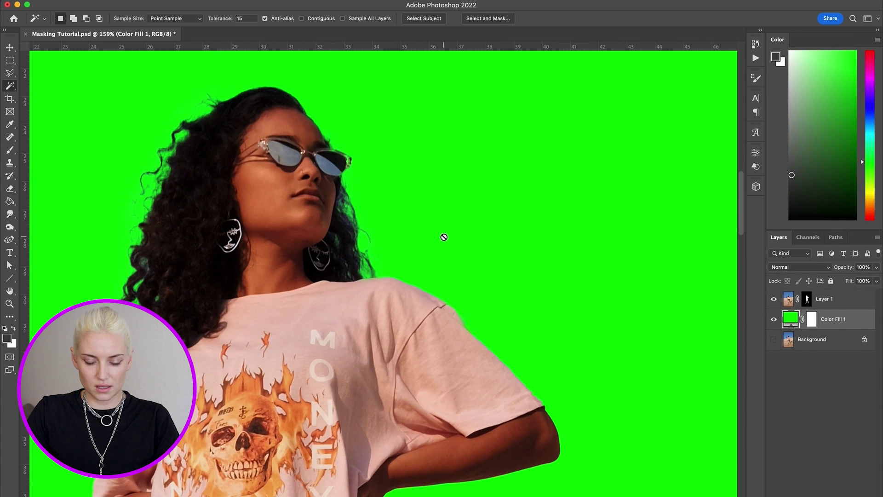
scroll(443, 237, "up", 4)
scroll(444, 237, "down", 1)
scroll(364, 274, "up", 3)
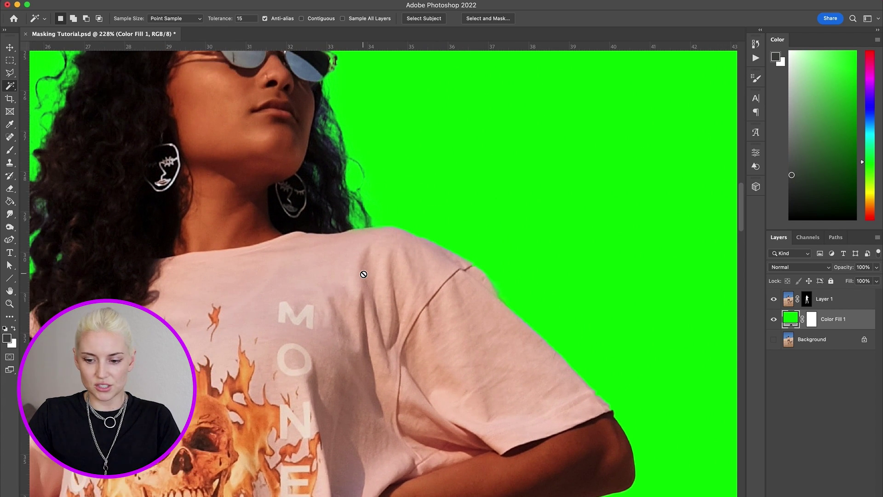
left_click(807, 300)
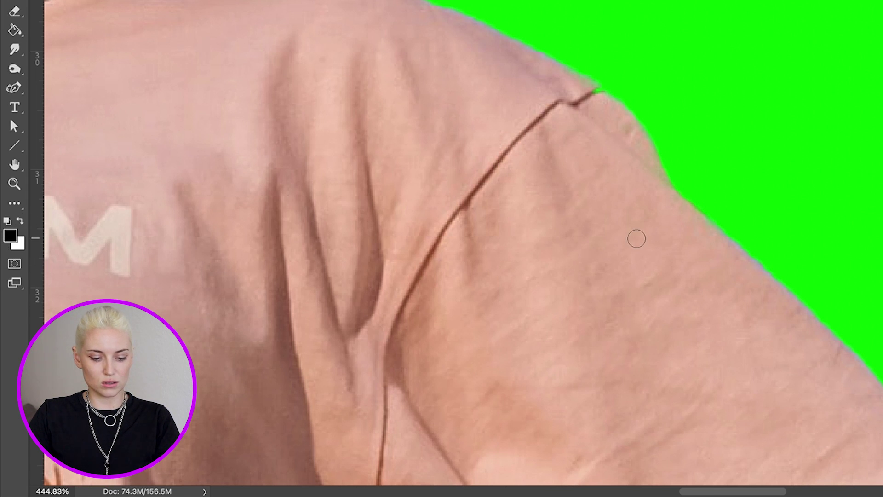
key("x")
key("x")
key("x")
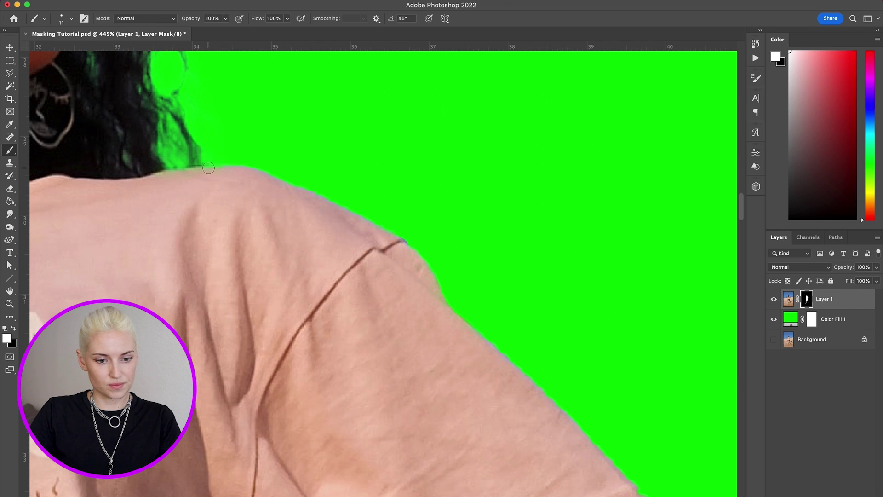
Step: Paint white on Layer 1's mask along the shirt's shoulder and sleeve edge down to the hem to restore the missing fabric
scroll(165, 181, "down", 5)
scroll(165, 181, "right", 3)
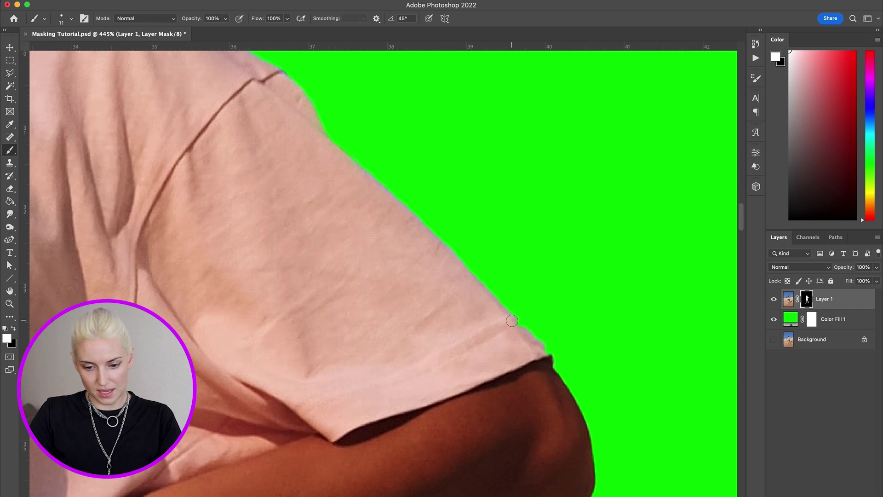
scroll(536, 388, "up", 5)
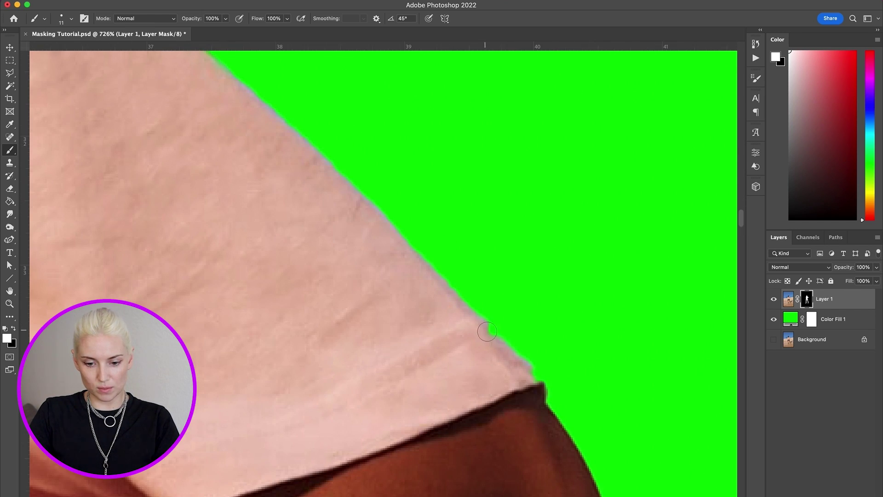
scroll(492, 335, "up", 1)
scroll(492, 335, "left", 1)
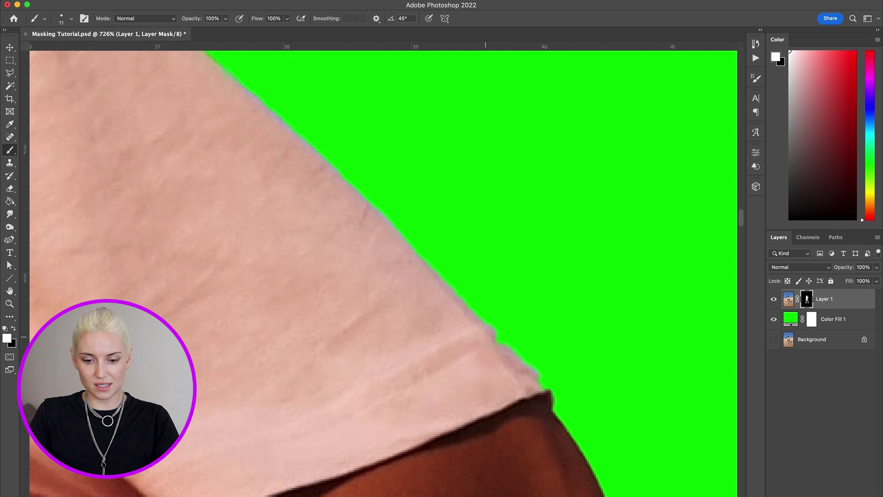
left_click(543, 394, "shift")
scroll(543, 394, "down", 5)
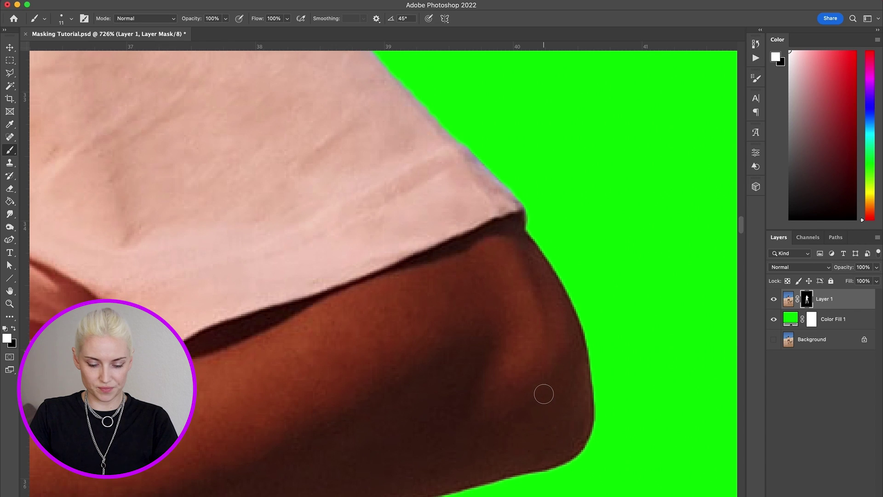
Step: Clean up the mask's edge from the elbow down the tattooed leg to the sock, alternating black and white paint
scroll(543, 394, "down", 3)
scroll(544, 394, "left", 4)
scroll(544, 394, "down", 10)
scroll(543, 394, "down", 10)
key("x")
scroll(552, 236, "down", 2)
key("x")
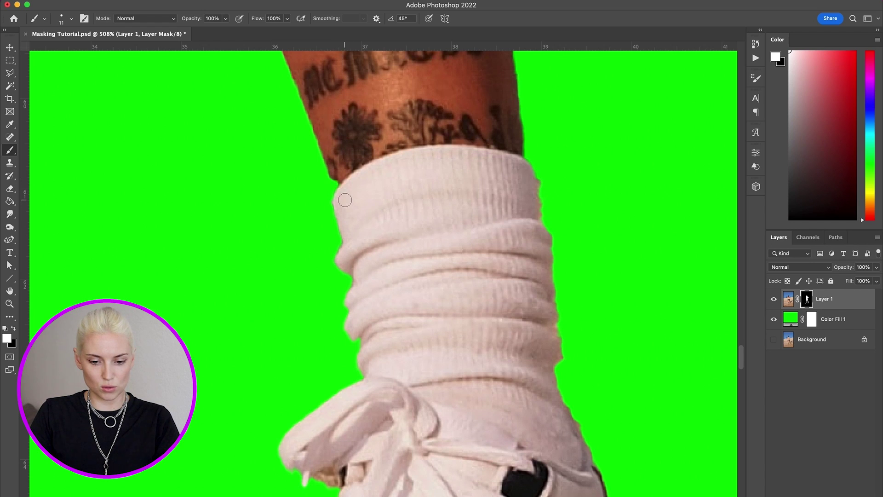
Step: Refine the mask around the sneaker below the tattooed leg, painting black along the underside of its sole
scroll(338, 184, "down", 10)
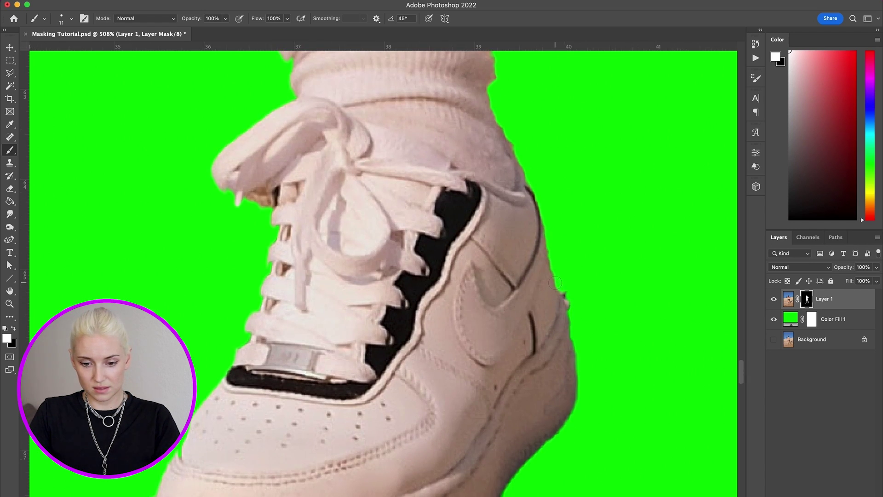
key("x")
scroll(450, 147, "down", 8)
left_click_drag(317, 440, 223, 430)
key("x")
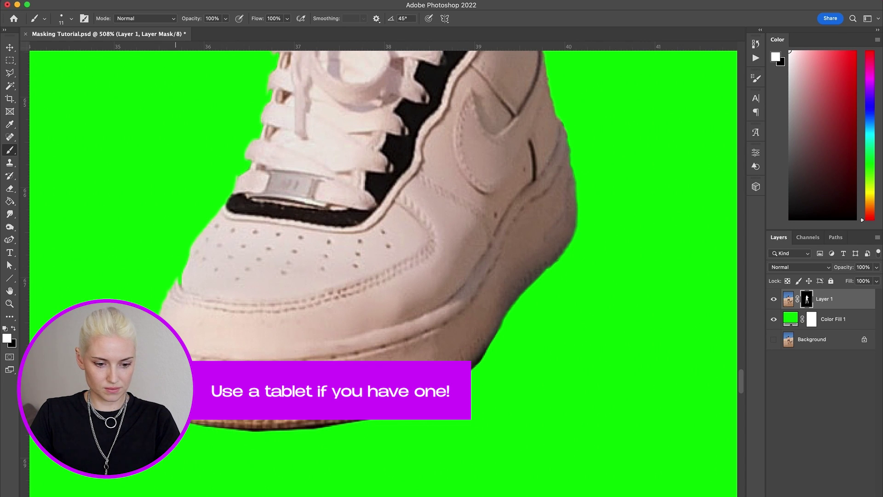
Step: Disable and re-enable Layer 1's mask to compare the gap between the shorts' legs with the original photo
scroll(198, 258, "up", 15)
scroll(198, 258, "left", 5)
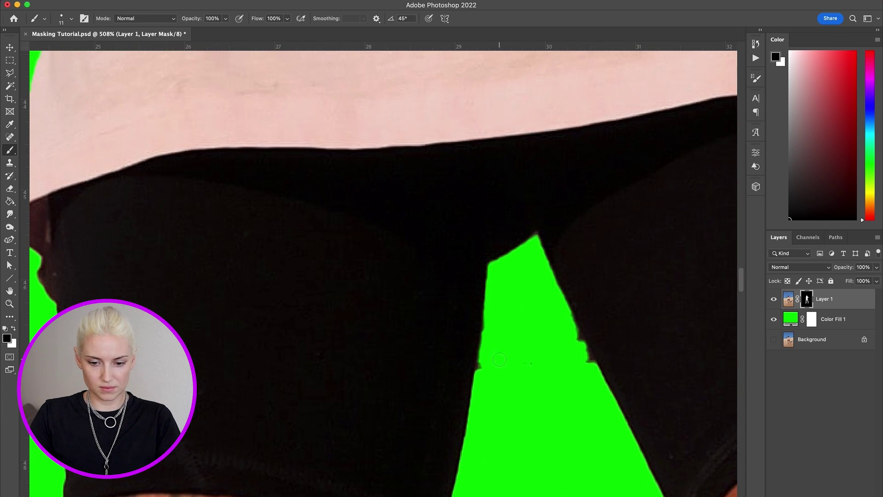
key("x")
scroll(499, 360, "down", 6)
scroll(443, 398, "up", 3)
scroll(443, 398, "up", 2)
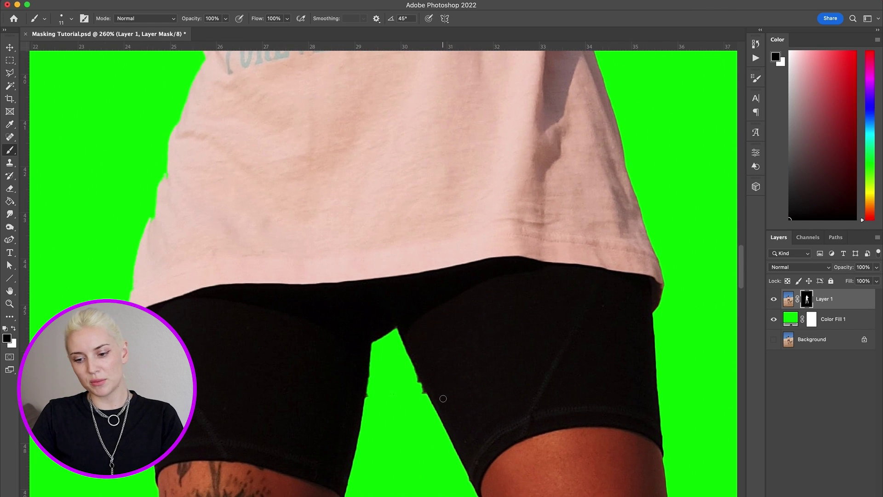
scroll(443, 399, "up", 2)
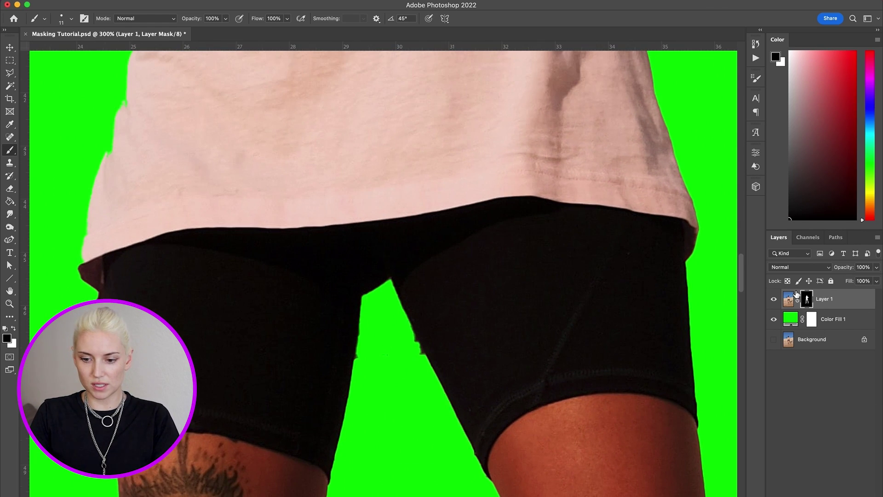
left_click(811, 301, "shift")
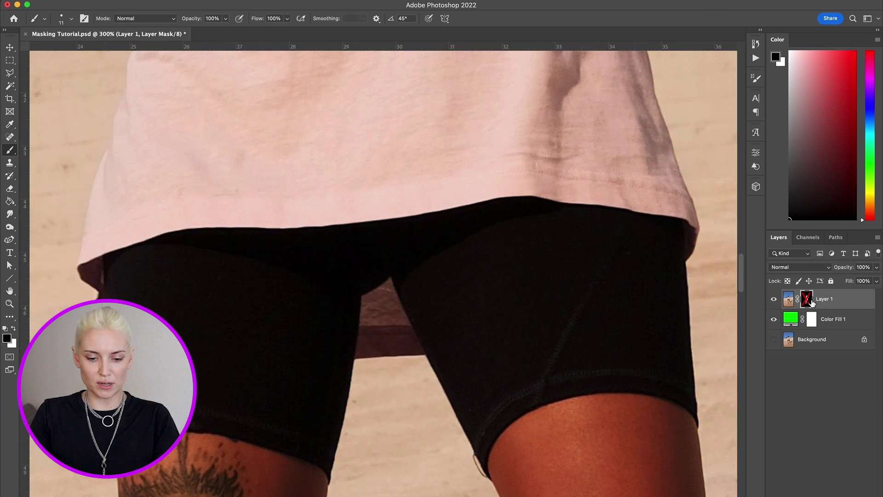
left_click(806, 300, "shift")
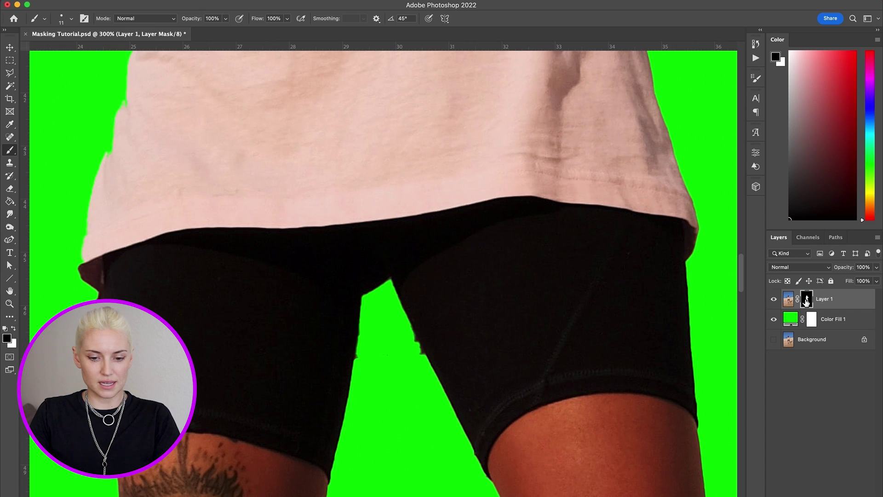
left_click(809, 302, "shift")
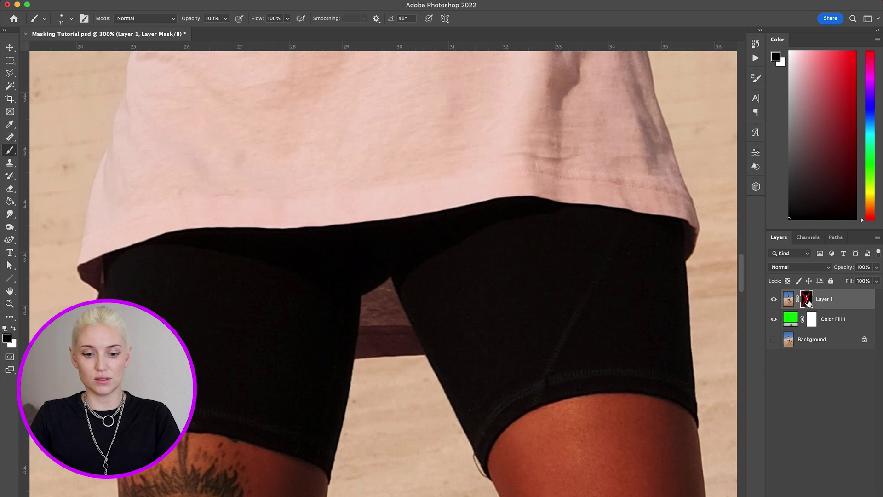
left_click(808, 300, "shift")
left_click(806, 299, "shift")
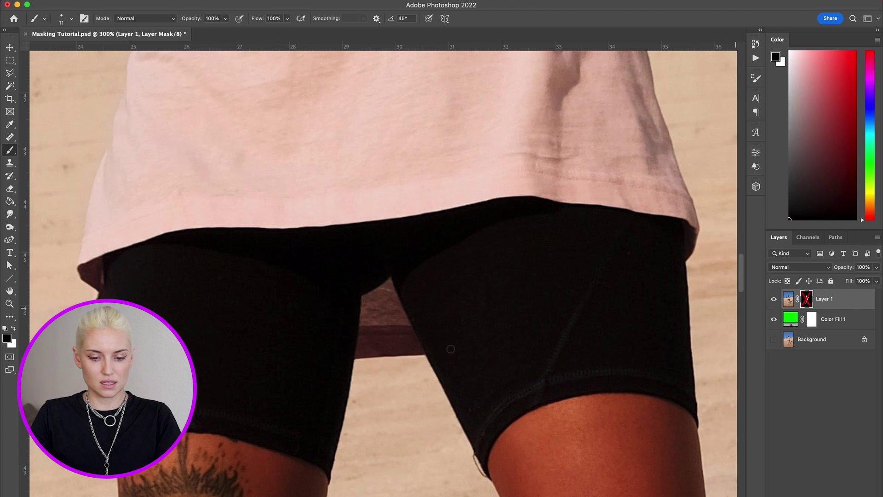
left_click(808, 303, "shift")
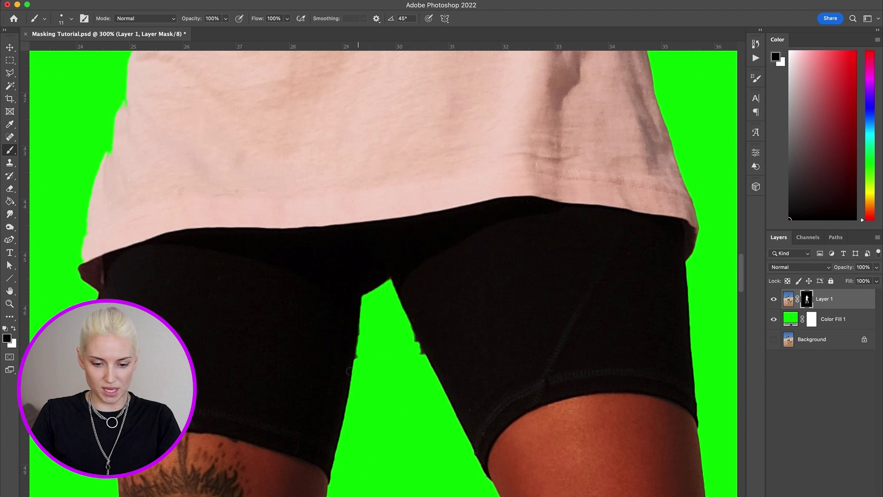
Step: Show the Background layer and lower the Color Fill 1 layer's opacity to 48%
left_click(774, 339)
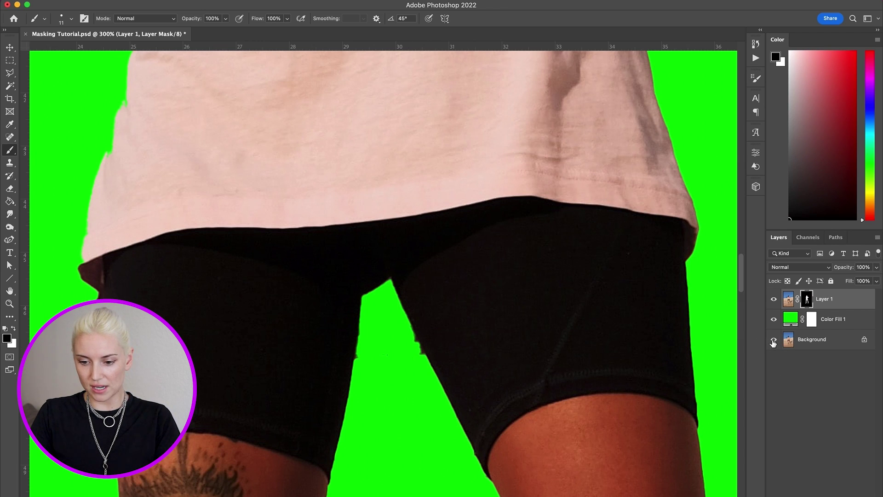
left_click(840, 323)
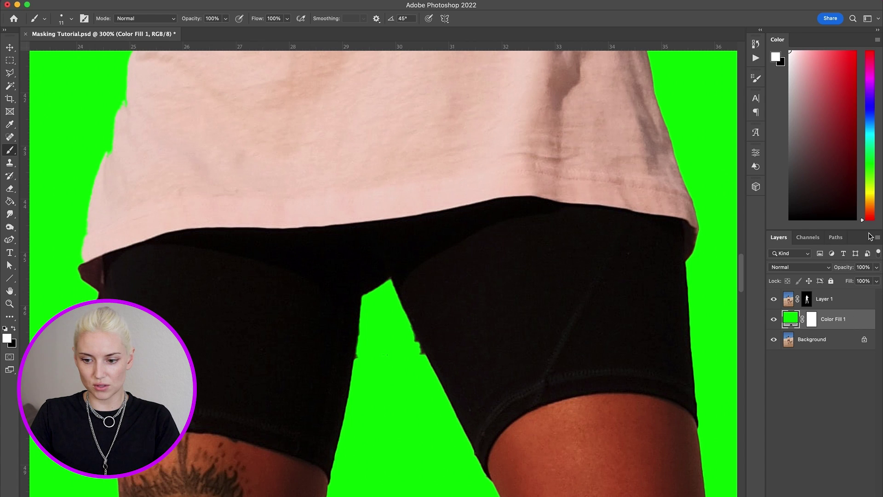
left_click(876, 267)
left_click_drag(877, 278, 852, 280)
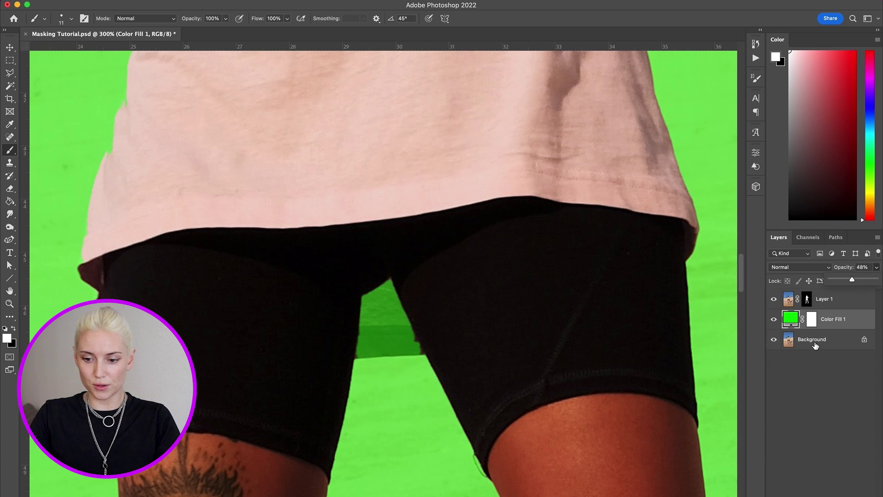
Step: Paint white on Layer 1's mask between the shorts' legs to bring back the hidden fabric, enlarging the brush for the fill
left_click(807, 299)
key("x")
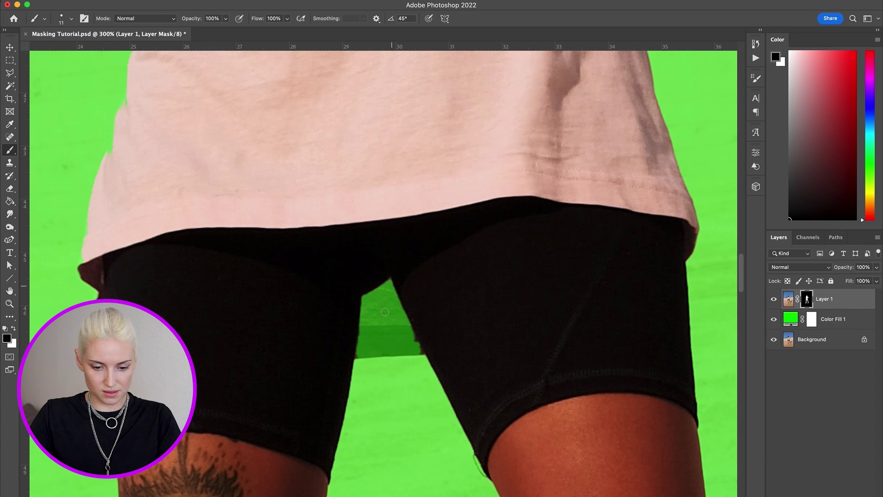
scroll(351, 358, "up", 2)
key("x")
left_click(336, 383)
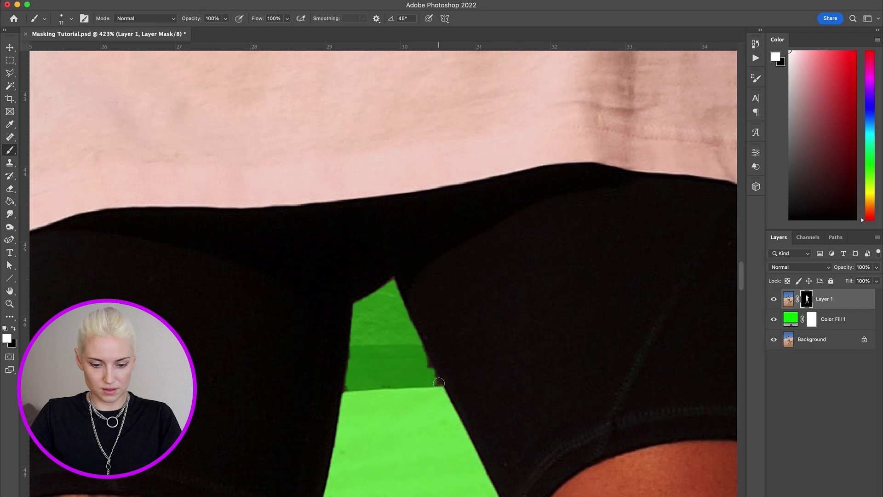
left_click(438, 381, "shift")
mouse_move(438, 381)
left_mouse_down()
mouse_move(322, 359)
mouse_move(371, 359)
left_mouse_up()
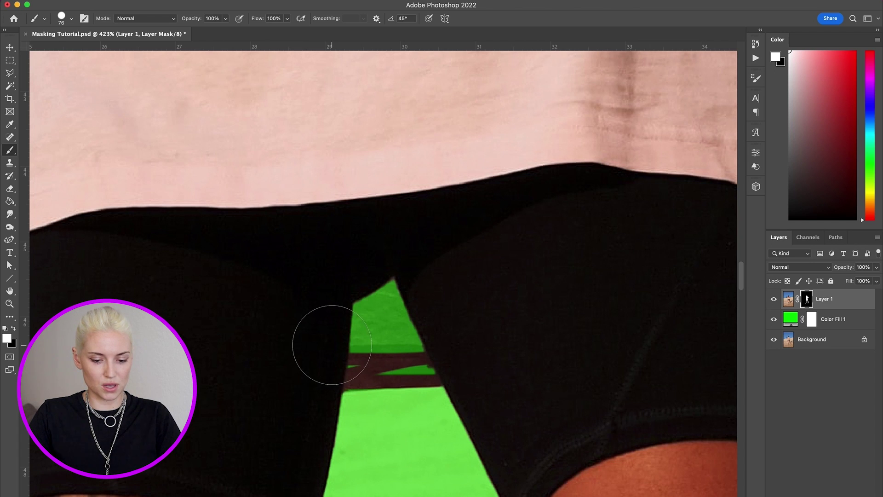
mouse_move(332, 346)
left_mouse_down()
mouse_move(294, 357)
mouse_move(382, 352)
mouse_move(362, 354)
left_mouse_up()
mouse_move(433, 335)
left_mouse_down()
mouse_move(365, 335)
mouse_move(374, 290)
mouse_move(430, 280)
left_mouse_up()
Step: Paint black on the mask to remove the dark ground beside the other sneaker's laces and beneath its sole
scroll(430, 280, "down", 20)
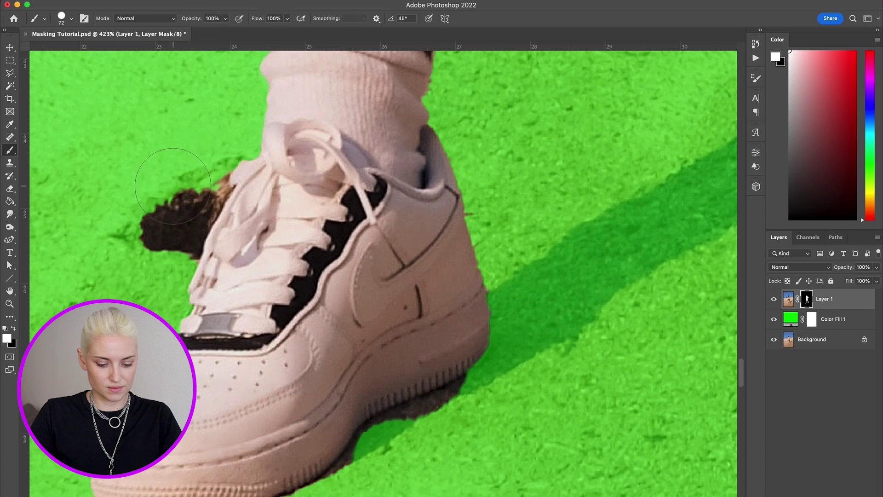
key("x")
left_click_drag(173, 186, 189, 221)
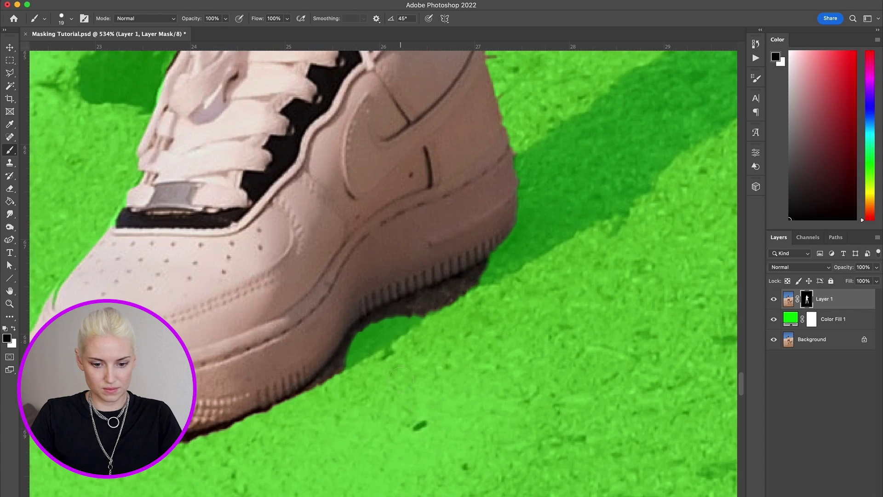
mouse_move(372, 330)
left_mouse_down()
mouse_move(511, 262)
mouse_move(357, 342)
mouse_move(312, 403)
mouse_move(178, 449)
left_mouse_up()
left_click_drag(117, 438, 302, 378)
Step: Paint white on the mask to restore missing parts along the same sneaker's edge
key("x")
mouse_move(249, 366)
left_mouse_down()
mouse_move(336, 370)
mouse_move(420, 344)
left_mouse_up()
mouse_move(250, 365)
left_mouse_down()
mouse_move(212, 343)
mouse_move(210, 306)
mouse_move(314, 149)
left_mouse_up()
scroll(313, 148, "up", 15)
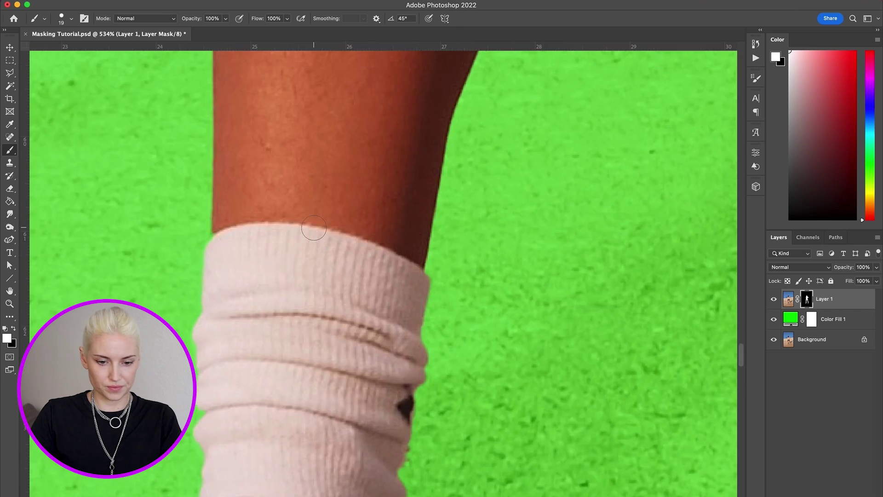
Step: Check the mask along the shirt and hair, then hide Color Fill 1 and the Background to view the full cutout
scroll(237, 210, "up", 15)
scroll(237, 210, "right", 3)
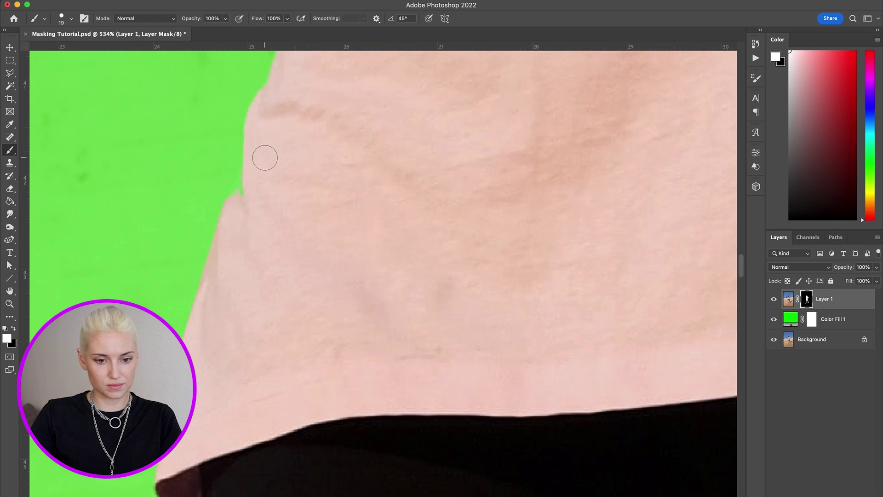
scroll(235, 135, "up", 15)
key("x")
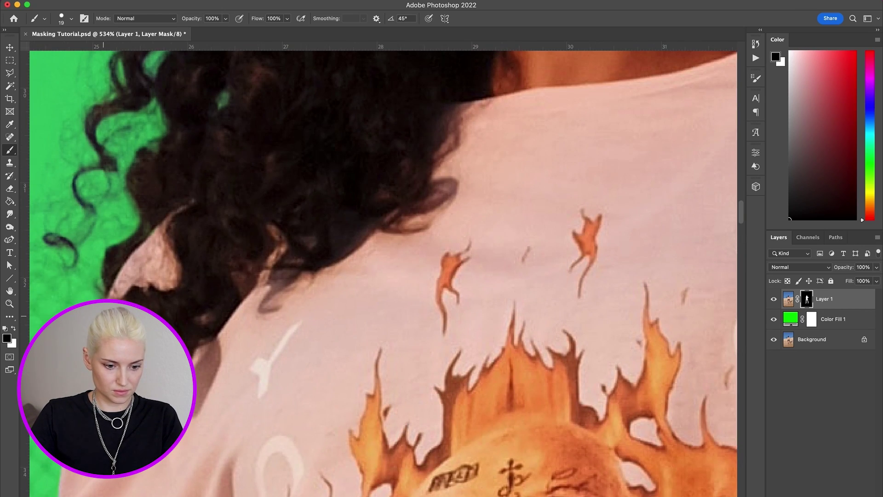
scroll(384, 274, "up", 5)
scroll(383, 273, "down", 15)
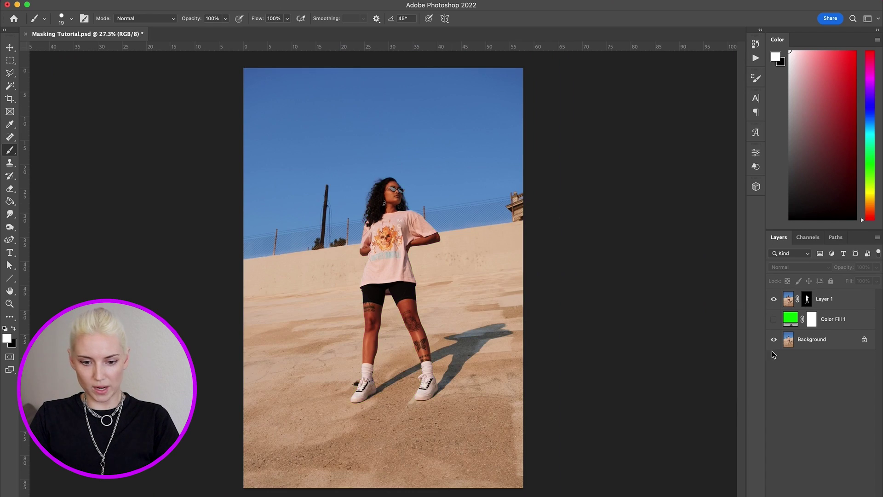
left_click(774, 339)
scroll(584, 327, "up", 5)
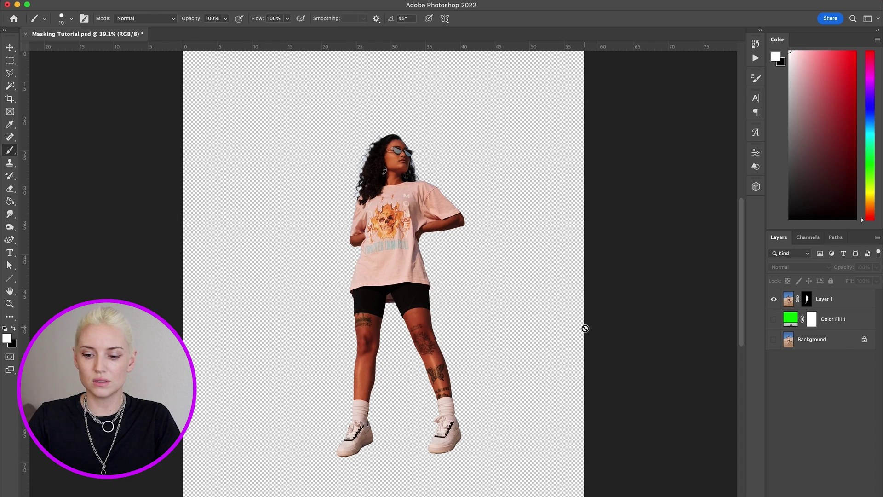
Step: Delete the layer mask from Layer 1
left_click(841, 306)
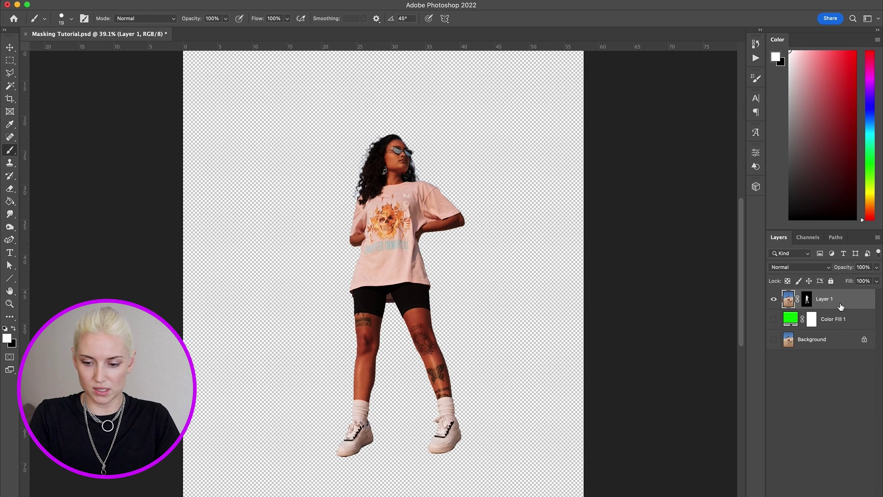
right_click(807, 299)
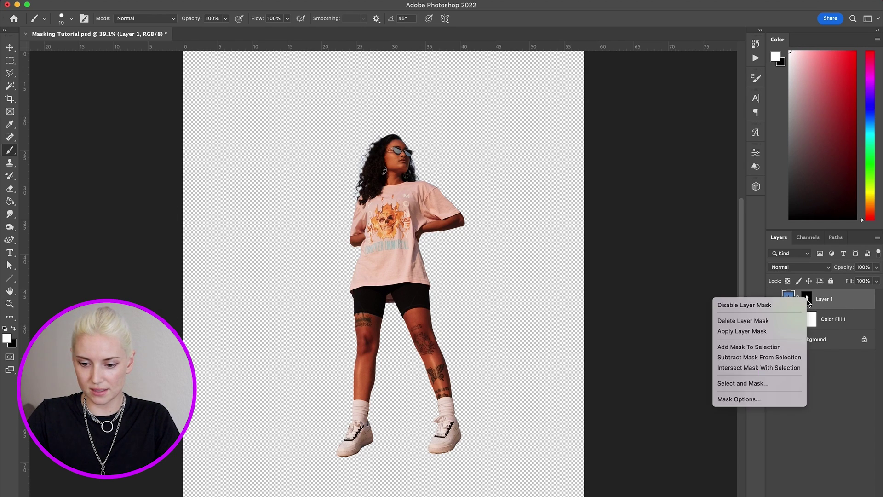
right_click(808, 299)
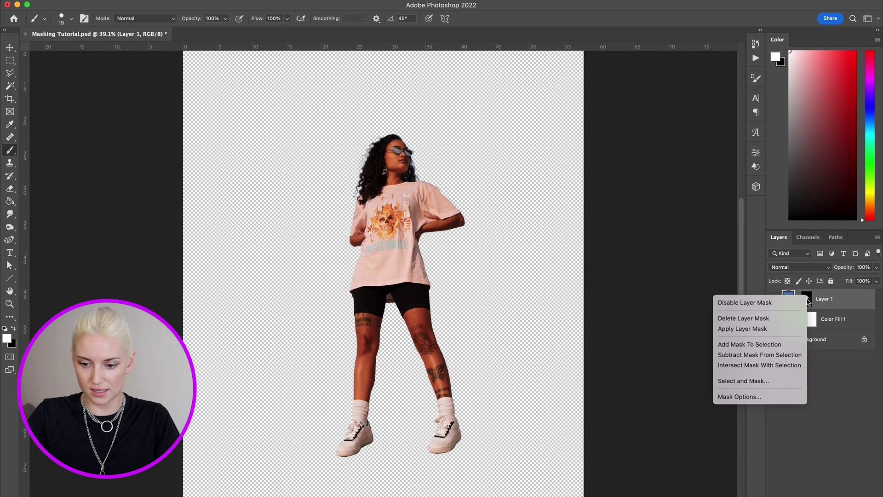
left_click(786, 318)
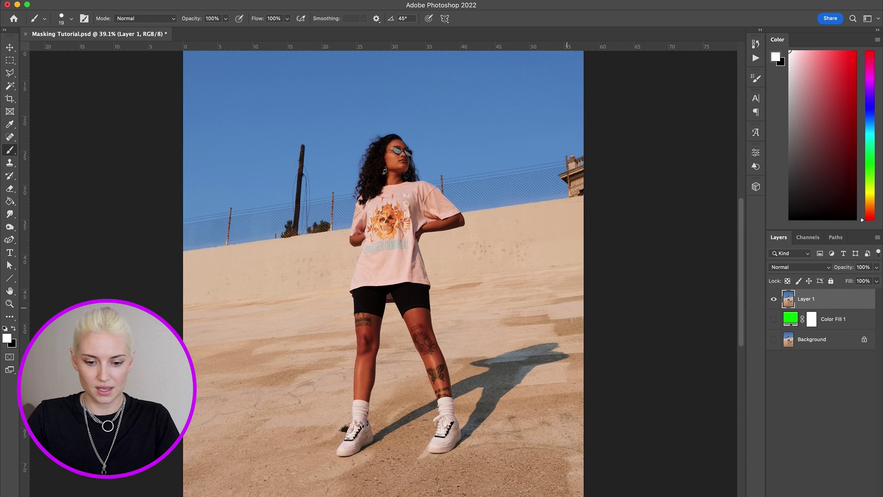
Step: Switch to the Curvature Pen Tool for outlining the woman on Layer 1
scroll(567, 308, "up", 7)
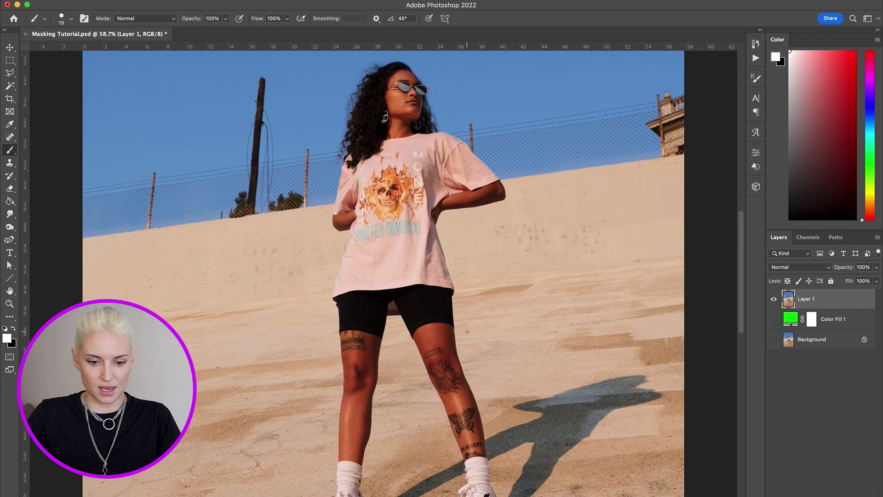
scroll(467, 331, "up", 6)
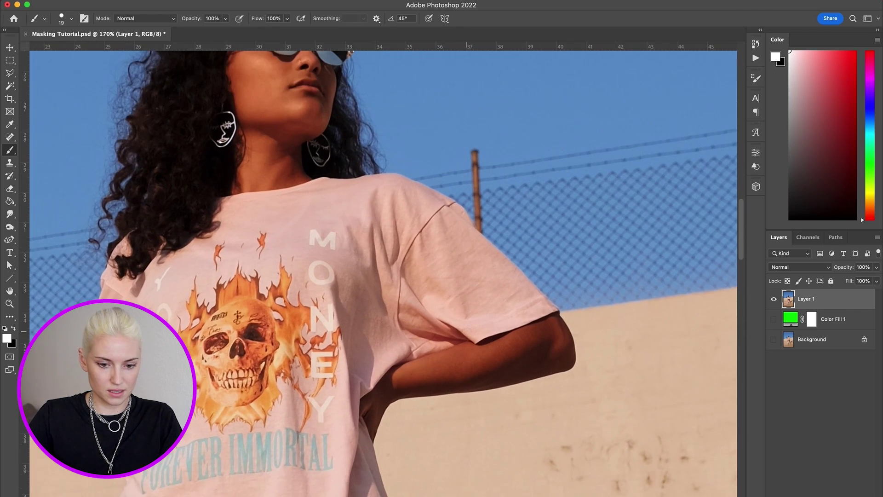
scroll(467, 331, "left", 2)
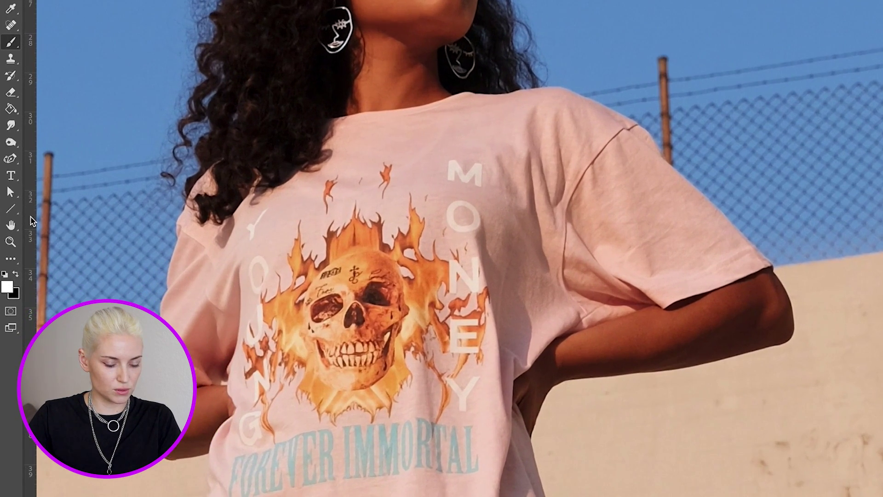
left_click(12, 160)
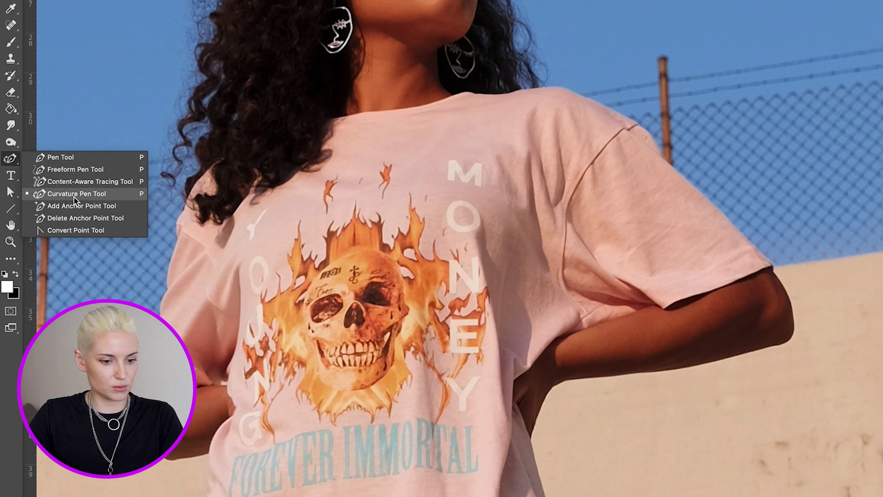
left_click(92, 198)
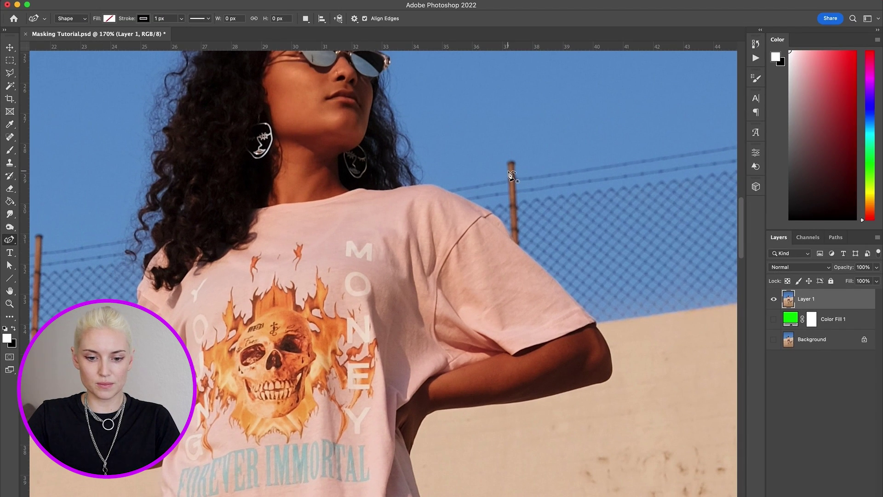
key("super+plus")
key("super+plus")
scroll(466, 176, "up", 1)
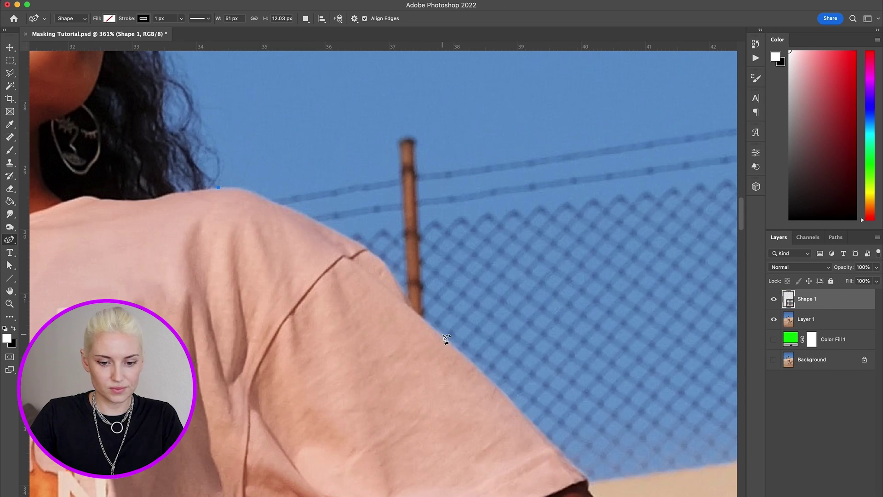
scroll(446, 341, "left", 5)
key("super+z")
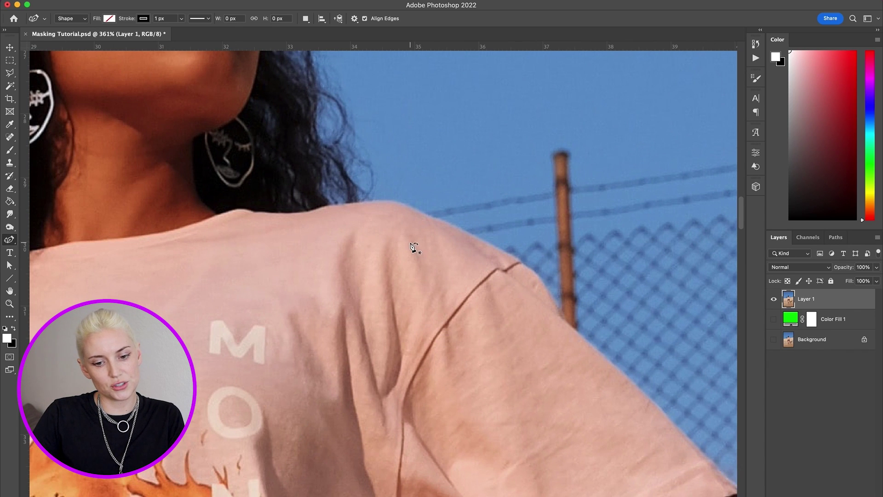
Step: Start a Curvature Pen path where the hair meets the shoulder and trace the shoulder down to the fence post
left_click(374, 201)
left_click(396, 201)
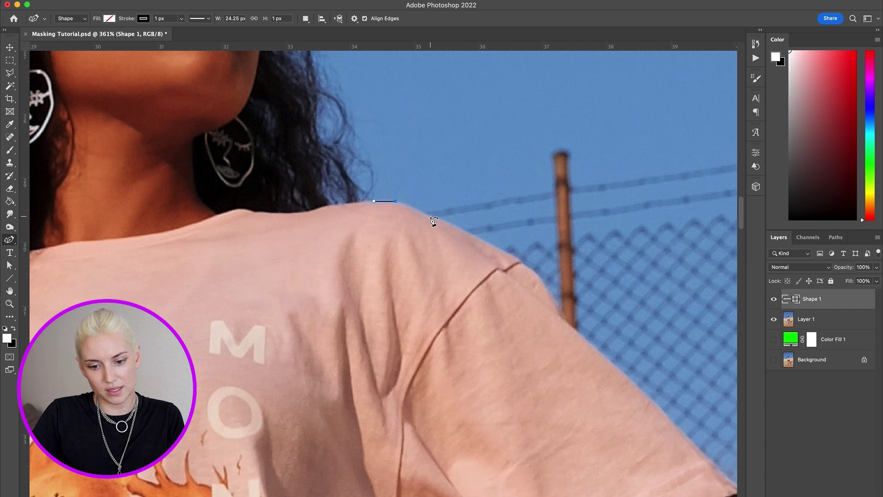
left_click(431, 215)
left_click(474, 235)
left_click(512, 256)
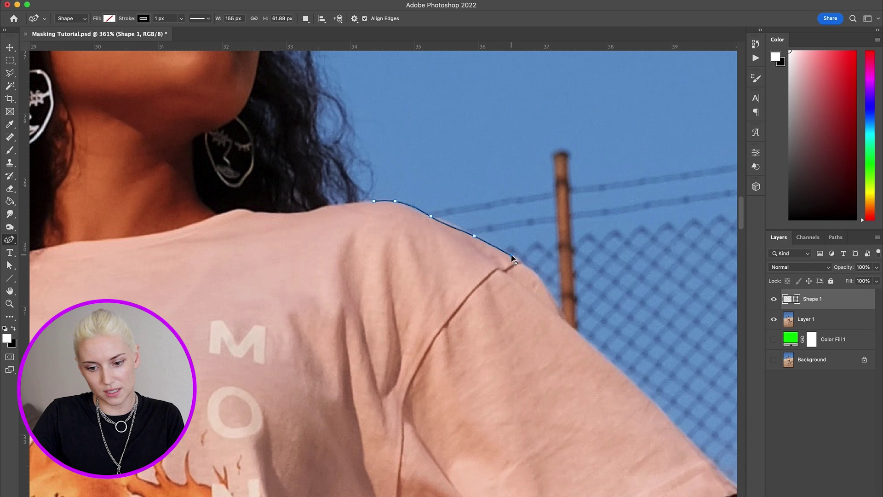
left_click(534, 272)
scroll(559, 306, "right", 3)
scroll(559, 306, "down", 1)
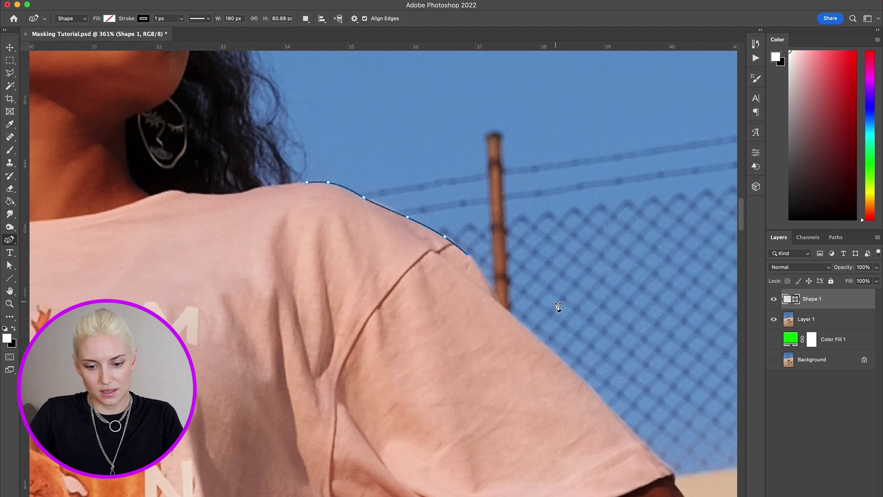
left_click(495, 298)
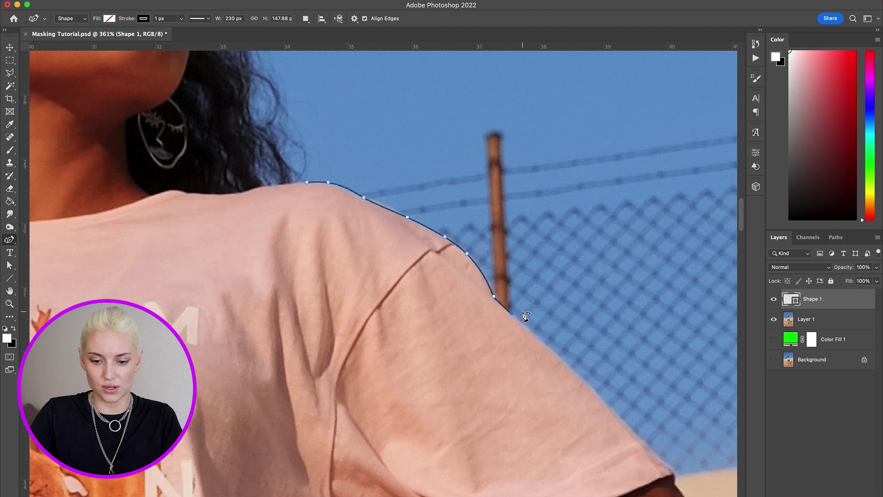
scroll(527, 317, "up", 3)
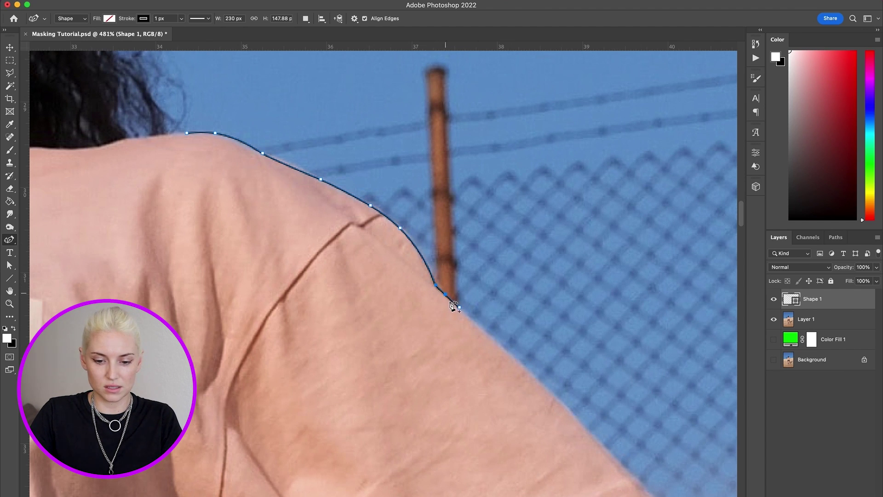
scroll(432, 285, "down", 1)
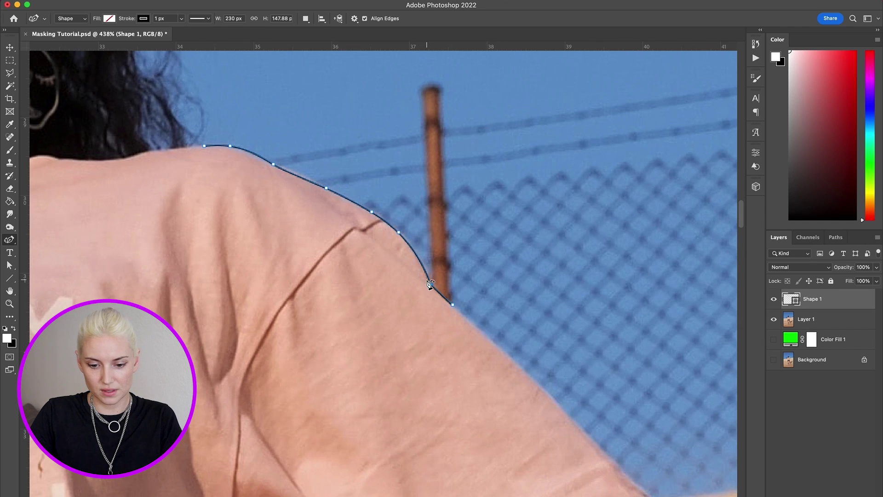
Step: Continue the path down the sleeve's outer edge and around its hem corner to the arm
left_click(497, 342)
scroll(493, 340, "down", 1)
scroll(494, 340, "down", 1)
left_click(472, 318)
left_click(520, 371)
left_click(539, 393)
left_click(565, 417)
left_click(572, 424)
left_click(573, 438)
Step: Trace the path around the outside of the elbow to the underside of the forearm
scroll(512, 282, "down", 5)
left_click(509, 255)
left_click(516, 285)
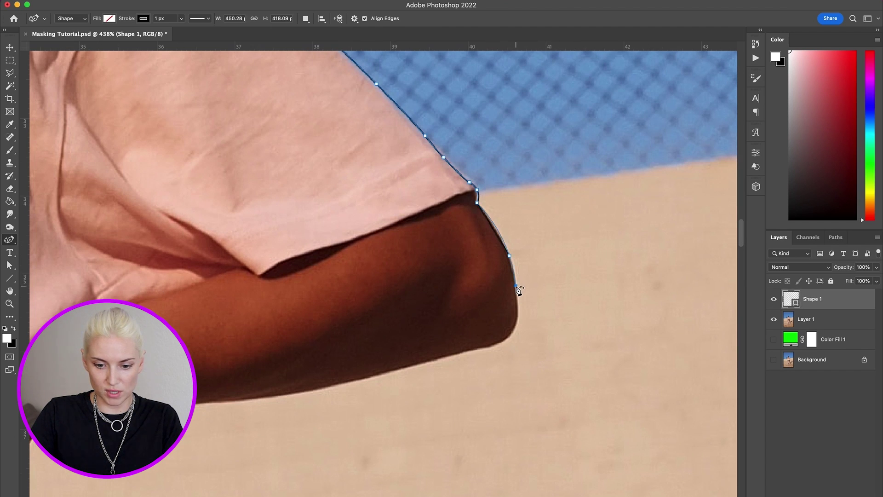
left_click(518, 314)
left_click(503, 340)
left_click(473, 350)
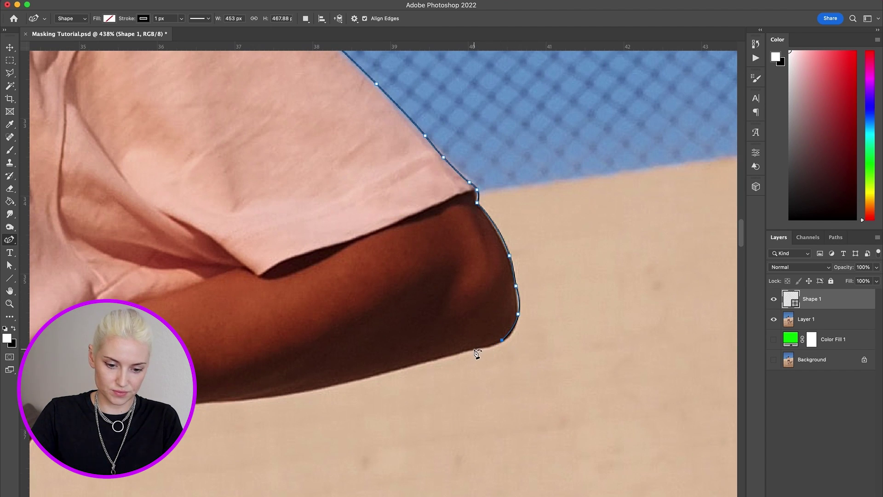
Step: Continue the path along the underside of the forearm to where the arm meets the shirt's side
left_click(330, 387)
scroll(331, 388, "left", 5)
left_click(428, 392)
left_click(296, 406)
left_click(270, 408)
left_click(246, 420)
left_click(223, 462)
scroll(222, 465, "down", 10)
scroll(223, 465, "left", 4)
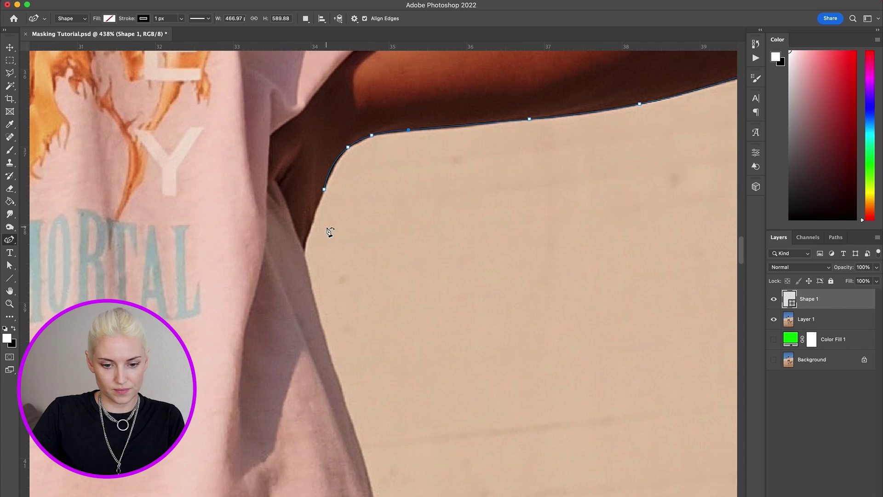
left_click(306, 241)
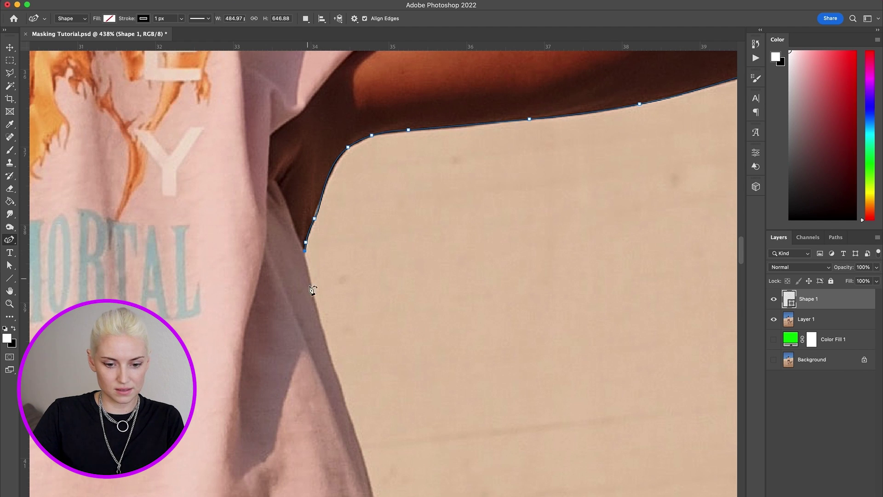
Step: Trace the path down the shirt's side edge below the arm toward the hem
left_click(311, 290)
left_click(327, 349)
left_click_drag(328, 350, 271, 79)
left_click(298, 165)
left_click(312, 203)
left_click(320, 262)
left_click(331, 295)
left_click(346, 335)
left_click(356, 379)
left_click(373, 420)
Step: Continue the path around the shirt's hem corner and down the outer edge of the shorts to the thigh
left_click_drag(384, 451, 439, 197)
left_click(424, 253)
left_click(431, 355)
left_click(443, 351)
left_click(443, 369)
left_click_drag(431, 356, 435, 191)
left_click_drag(435, 139, 431, 139)
left_click(453, 345)
left_click_drag(453, 345, 421, 225)
left_click(456, 344)
left_click(471, 392)
Step: Trace the path down the outer edge of the tattooed leg to the top of the sock
left_click_drag(471, 392, 435, 222)
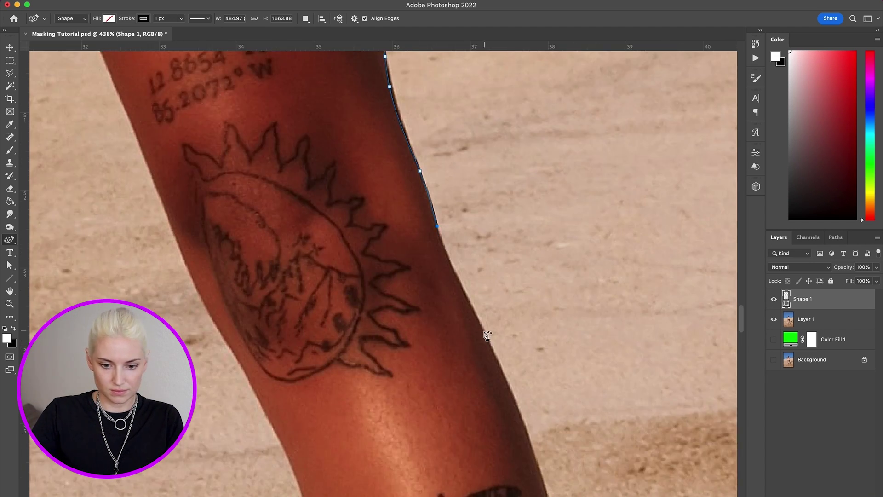
left_click(481, 328)
left_click_drag(481, 328, 409, 203)
left_click(449, 291)
left_click(484, 289)
left_click(500, 374)
Step: Follow the outer folds of the scrunched sock with path points down to the sneaker's collar
left_click(505, 367)
left_click(507, 380)
left_click(510, 413)
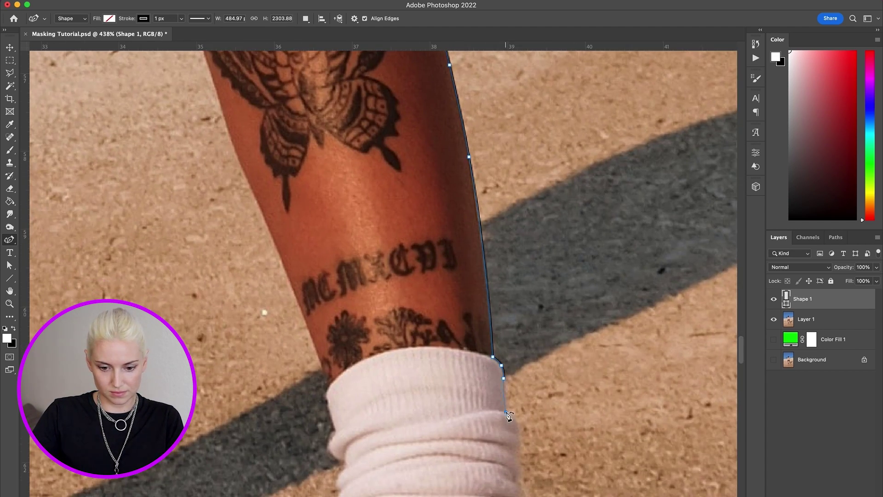
left_click_drag(509, 413, 481, 351)
left_click(490, 358)
left_click(494, 383)
left_click(495, 403)
left_click(494, 421)
left_click(499, 432)
left_click_drag(497, 439, 490, 403)
left_click(498, 414)
left_click(486, 372)
left_click(499, 392)
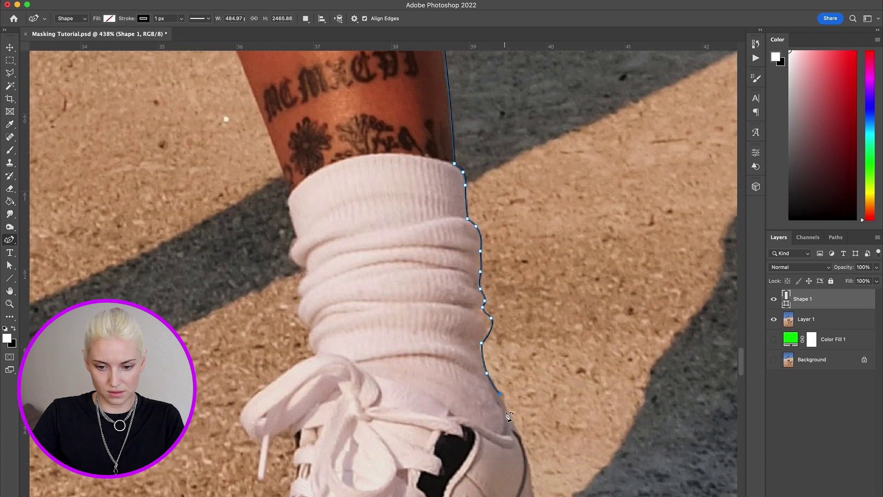
Step: Trace the path down the sneaker's heel and along the bottom of its sole toward the toe
left_click(519, 368)
left_click_drag(518, 368, 519, 268)
left_click(540, 340)
left_click(540, 381)
left_click(523, 407)
left_click(496, 434)
left_click_drag(497, 433, 505, 388)
left_click(481, 419)
left_click(442, 464)
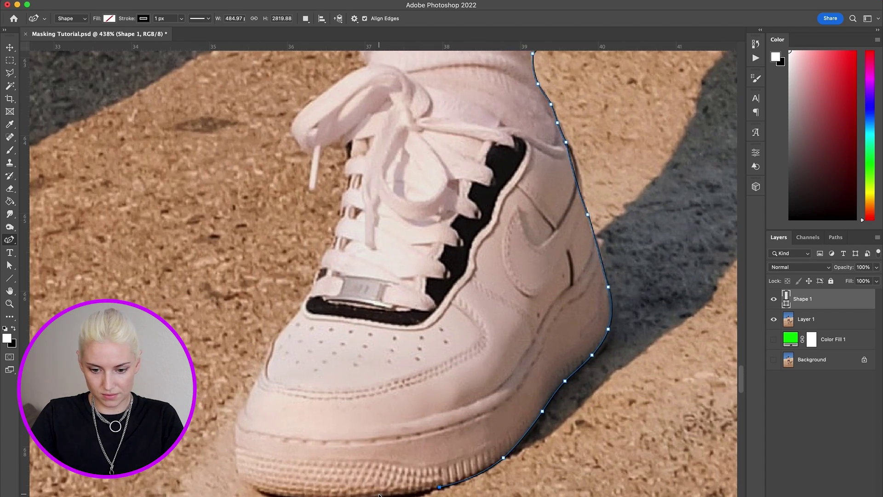
Step: Continue the path around the sneaker's toe and up its front edge to the lower laces
left_click_drag(235, 474, 240, 473)
left_click(238, 456)
left_click(237, 417)
left_click(254, 385)
left_click(273, 340)
left_click(289, 317)
left_click(308, 291)
left_click(322, 260)
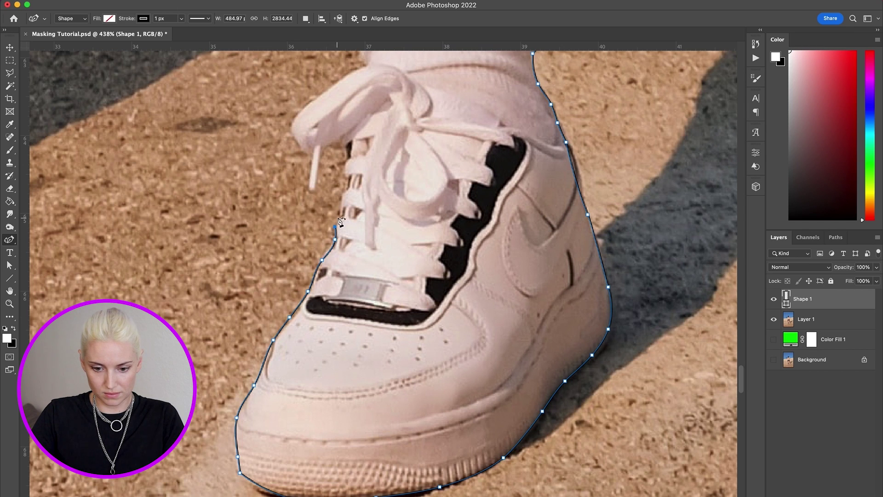
Step: Outline the dangling lace tip and the start of the lace loop on the sneaker
left_click(349, 150)
left_click(340, 148)
left_click(323, 149)
left_click(317, 188)
left_click(310, 193)
left_click(308, 188)
left_click(311, 154)
left_click(300, 147)
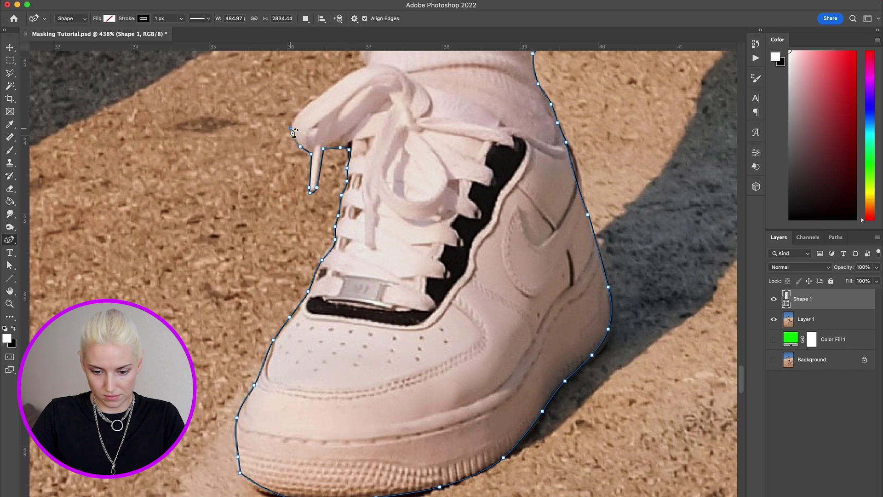
Step: Trace roughly inside the long hair's outer edge, from the far shoulder over the crown to the hairline
scroll(280, 92, "up", 3)
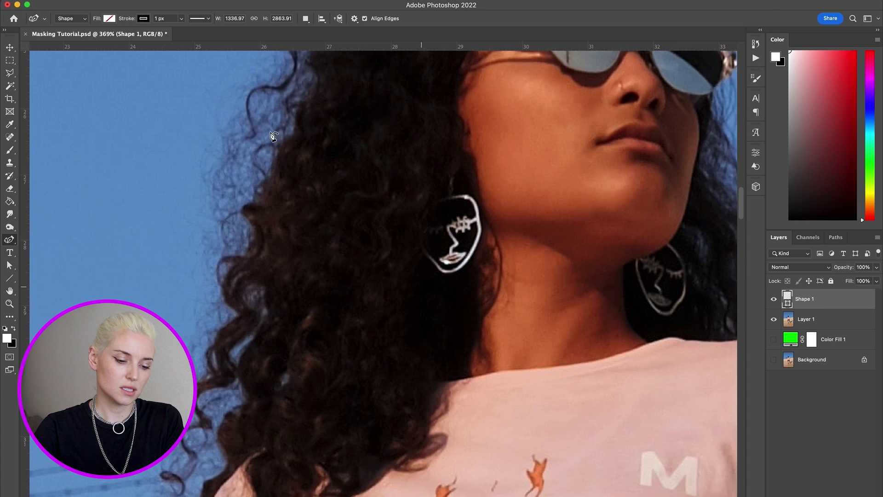
scroll(272, 136, "down", 5)
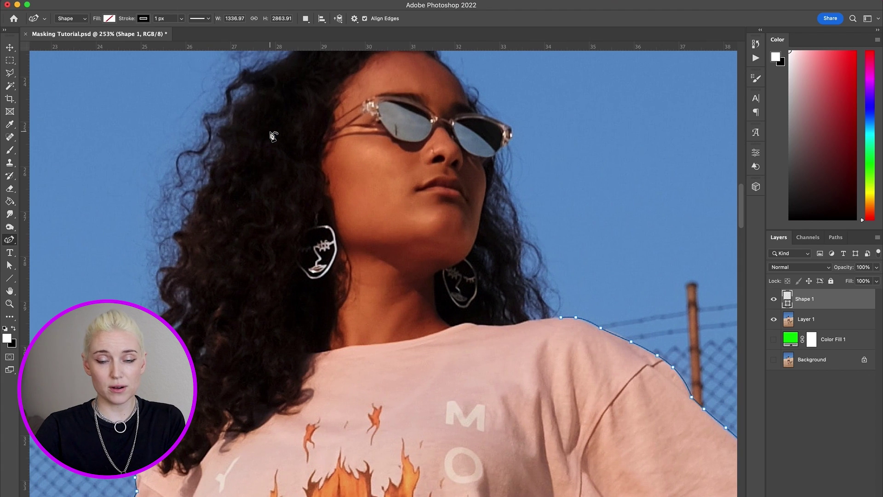
left_click(204, 373)
left_click(213, 305)
left_click(245, 193)
left_click(292, 91)
left_click(368, 62)
left_click(426, 92)
Step: Continue the path down the forehead's edge to the brow above the sunglasses
scroll(442, 107, "up", 5)
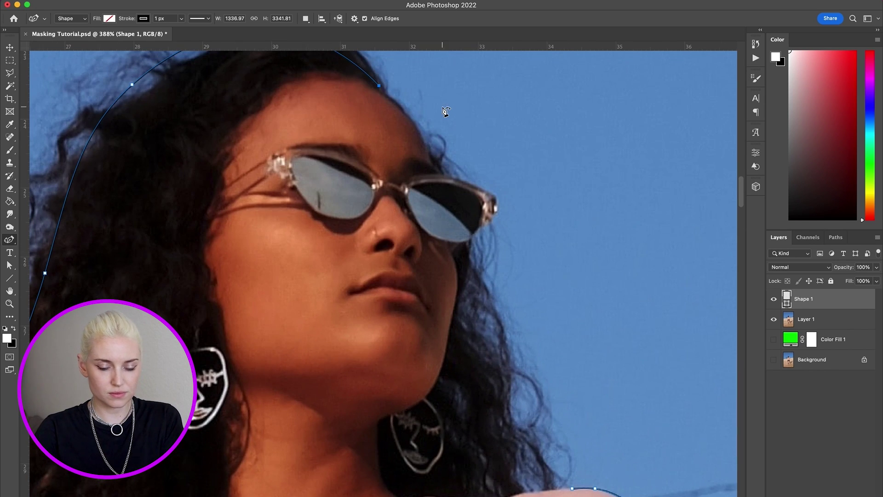
left_click(405, 112)
left_click(428, 152)
left_click(440, 174)
Step: Trace the path around the protruding corner of the sunglasses and back to the face
scroll(439, 173, "up", 5)
left_click(490, 125)
left_click(530, 142)
left_click(558, 157)
left_click(559, 183)
left_click(550, 195)
left_click(531, 212)
left_click(515, 229)
Step: Continue the path down through the hair beside the cheek and close it at the starting point on the shoulder
left_click(511, 273)
scroll(511, 273, "down", 5)
left_click(537, 363)
left_click(585, 392)
scroll(586, 392, "down", 3)
left_click(560, 421)
left_click(594, 420)
scroll(594, 419, "down", 5)
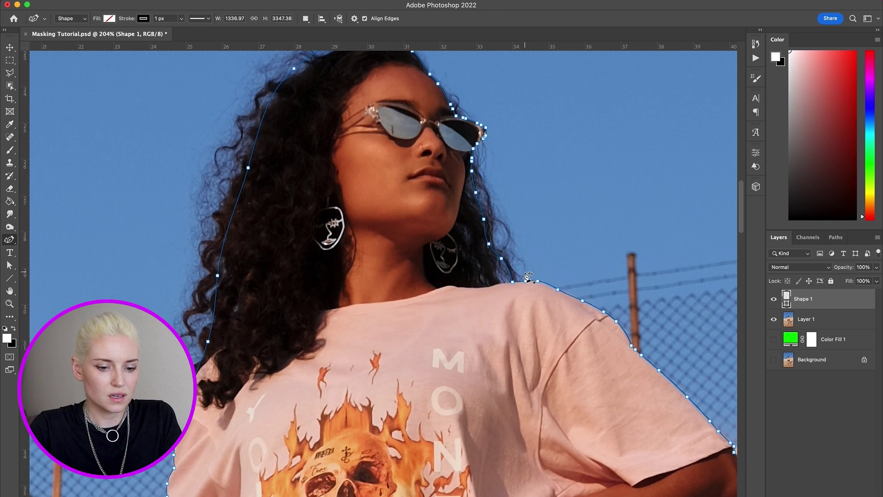
left_click(527, 277)
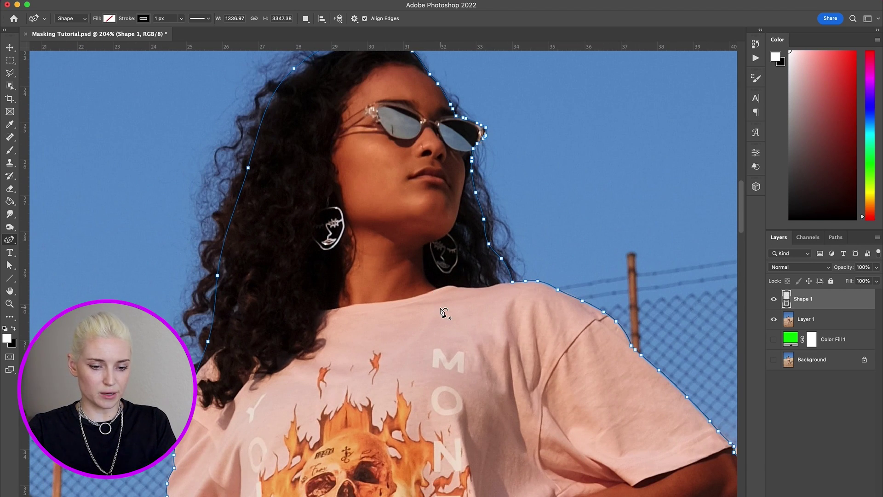
Step: Convert the closed path into a new anti-aliased selection with a feather radius of 0 pixels
right_click(513, 285)
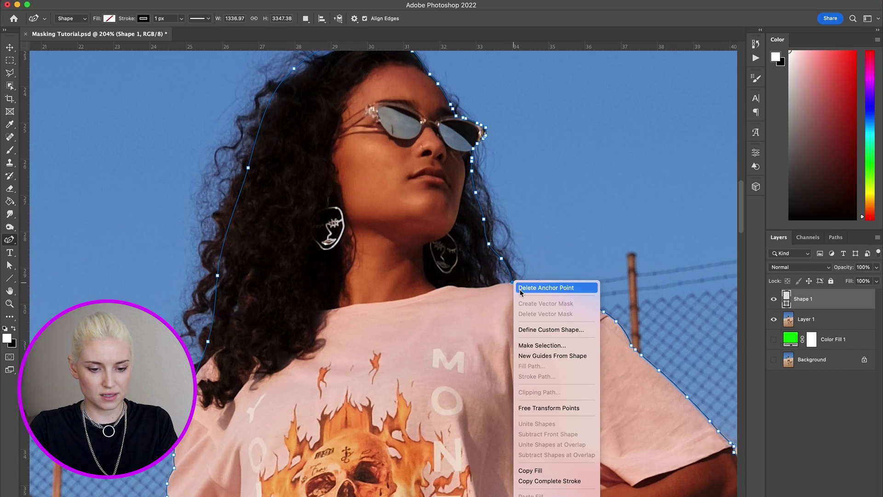
left_click(575, 345)
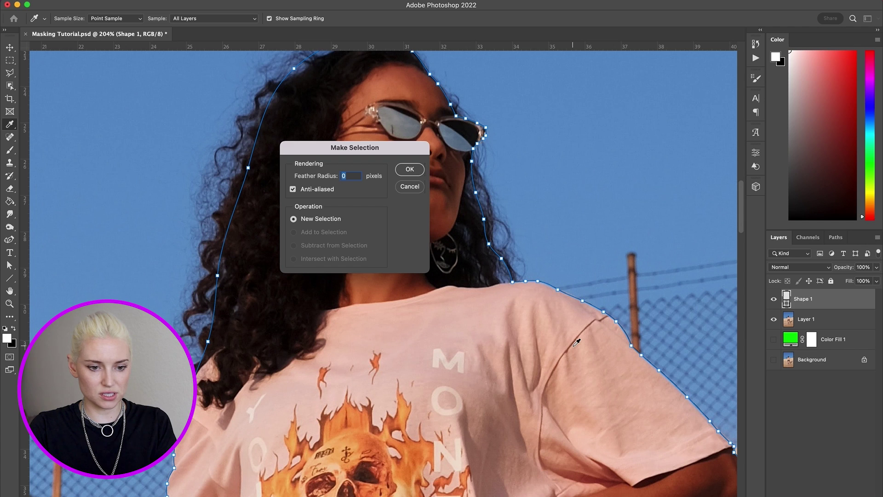
left_click(409, 171)
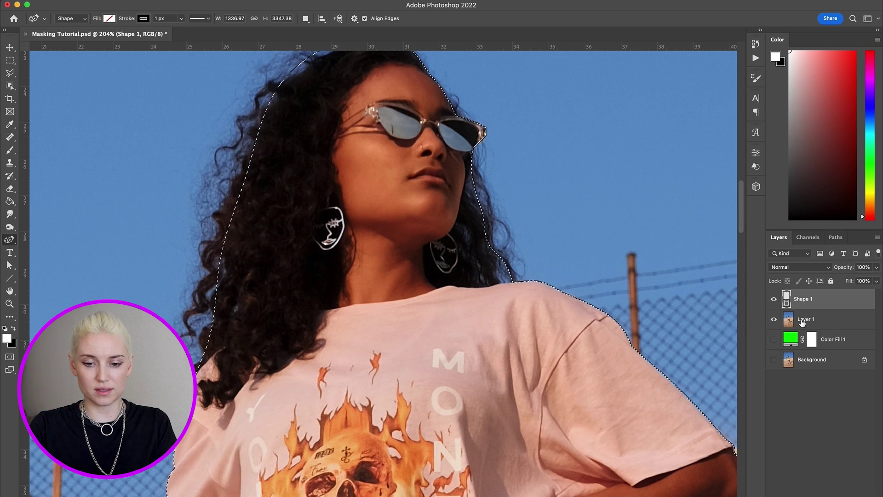
Step: Add a layer mask to Layer 1 from the selection and hide the Shape 1 layer
left_click(820, 321)
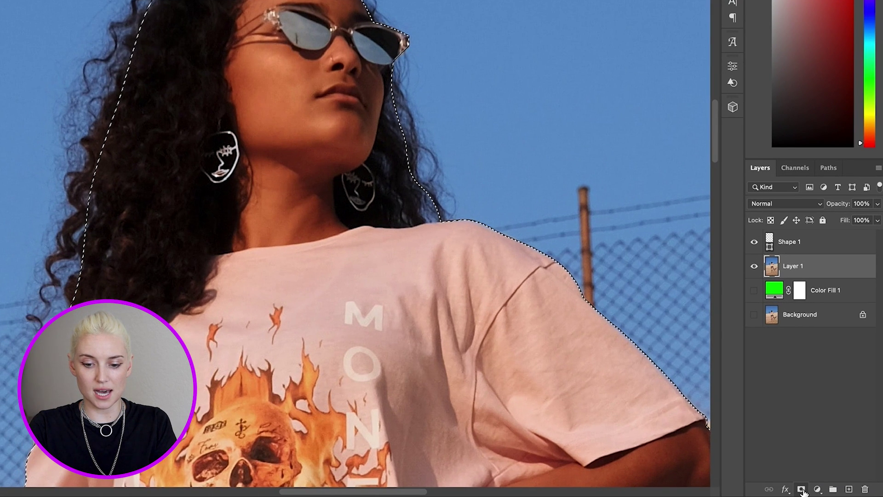
left_click(801, 489)
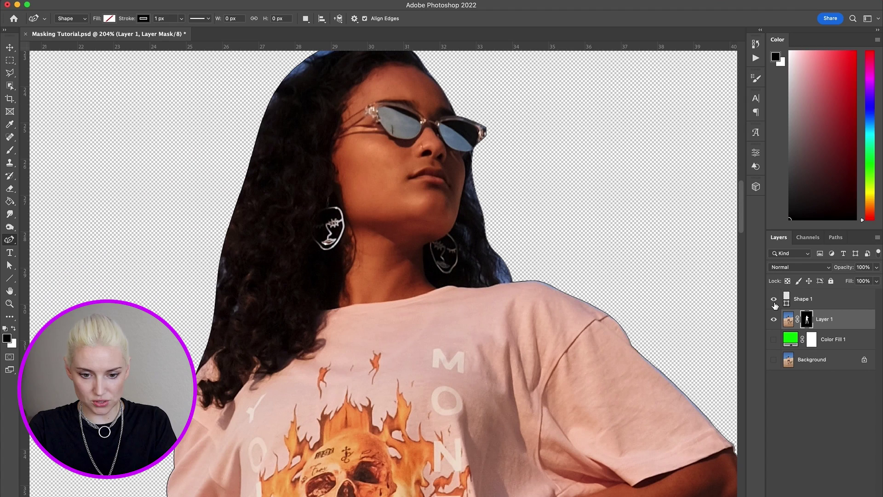
left_click(774, 300)
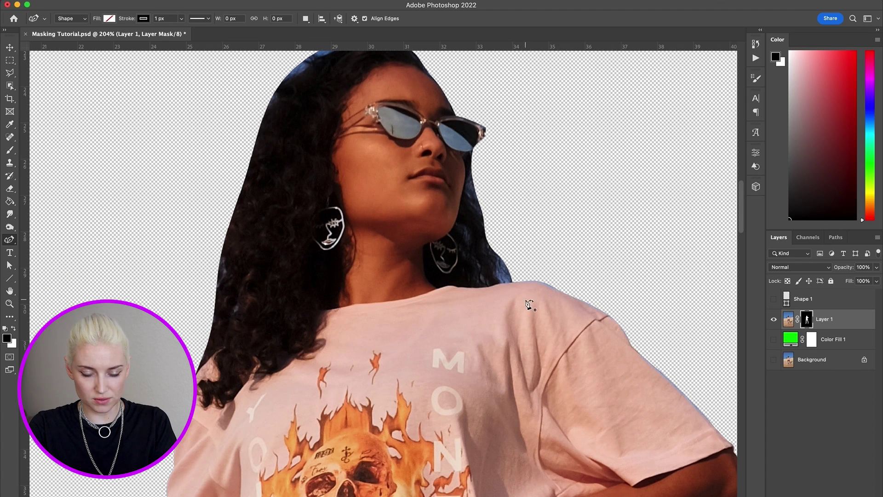
key("super+minus")
key("super+minus")
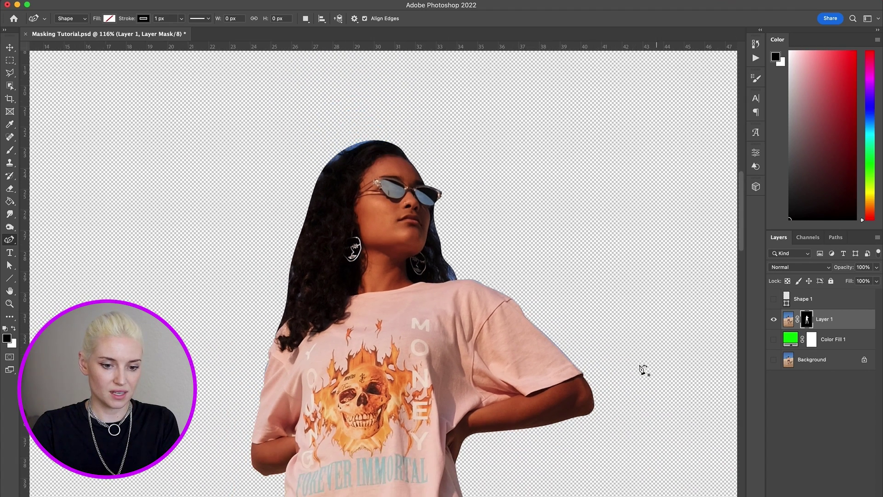
Step: Add a 17 px red stroke outside the edge of Layer 1 with a layer style
scroll(643, 370, "down", 3)
scroll(642, 369, "up", 1)
scroll(569, 301, "down", 1)
scroll(569, 302, "left", 1)
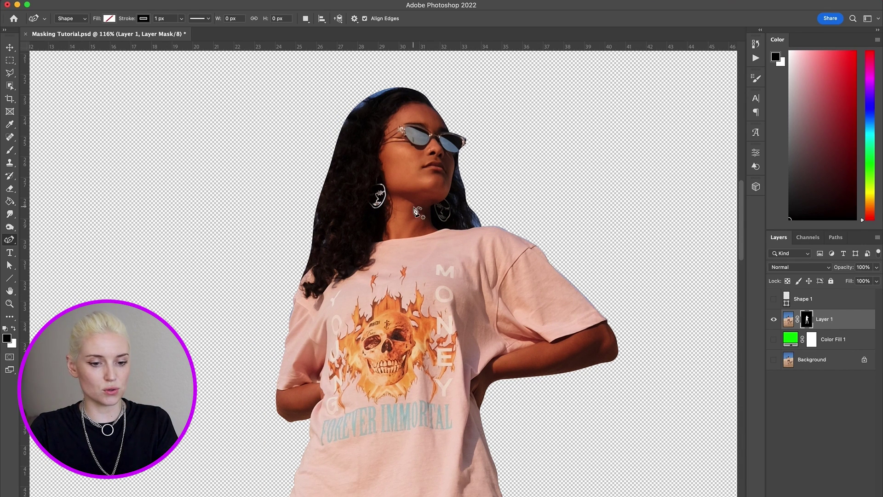
double_click(847, 323)
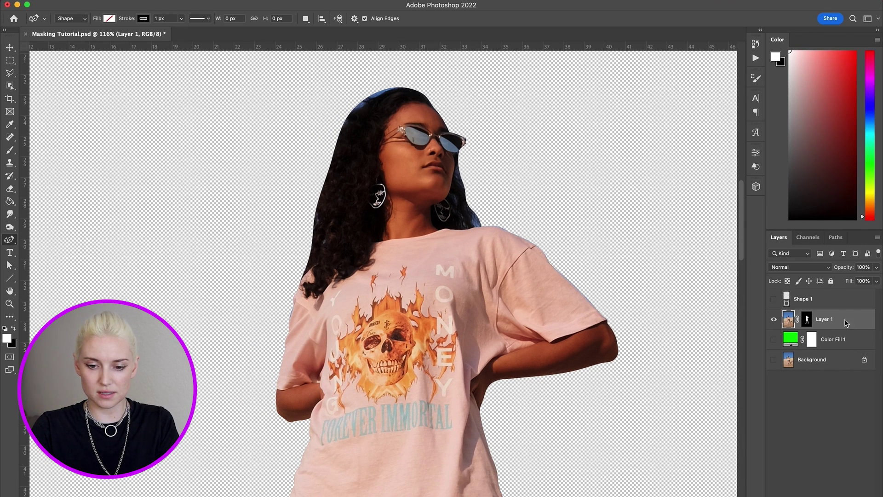
left_click(517, 270)
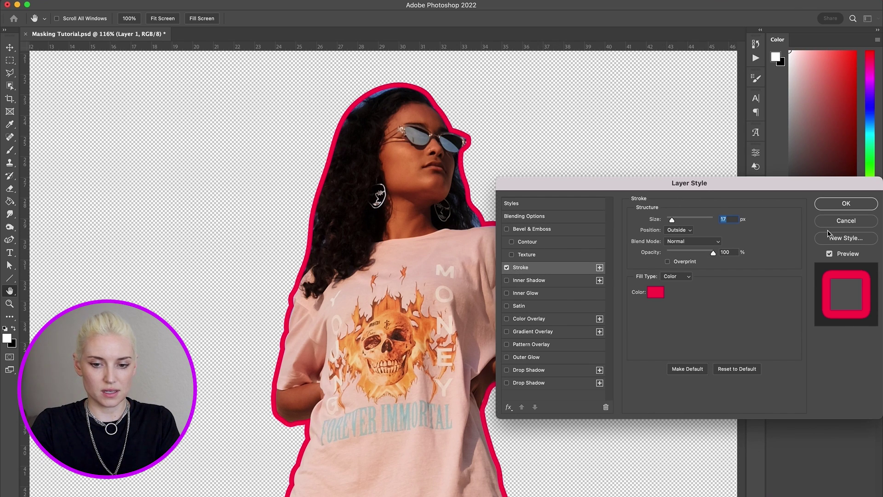
left_click(846, 204)
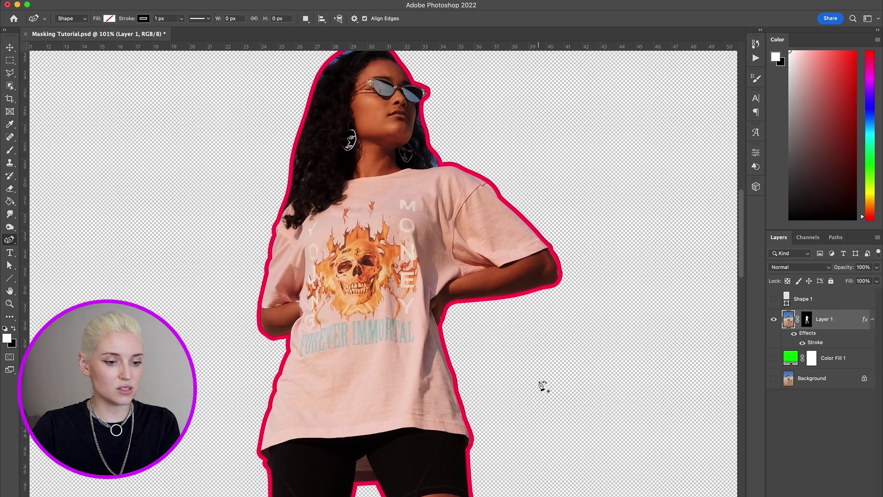
Step: Examine the stroked outline along the shirt, legs and shoes and back up around the head for mask errors
scroll(535, 356, "down", 12)
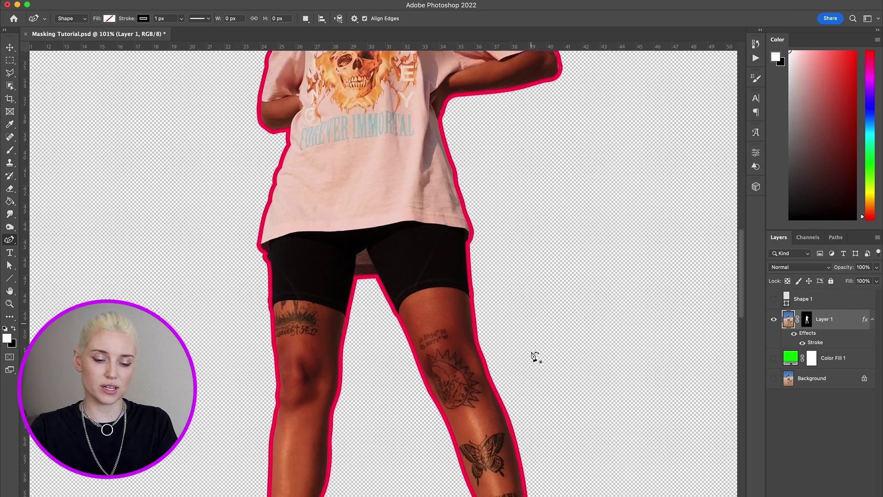
key("super+plus")
key("super+plus")
scroll(535, 356, "down", 8)
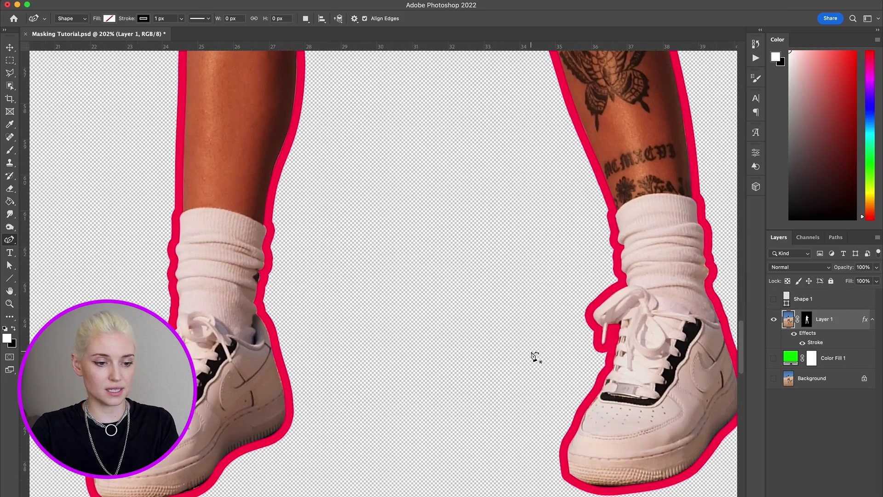
scroll(535, 357, "left", 3)
scroll(535, 356, "up", 3)
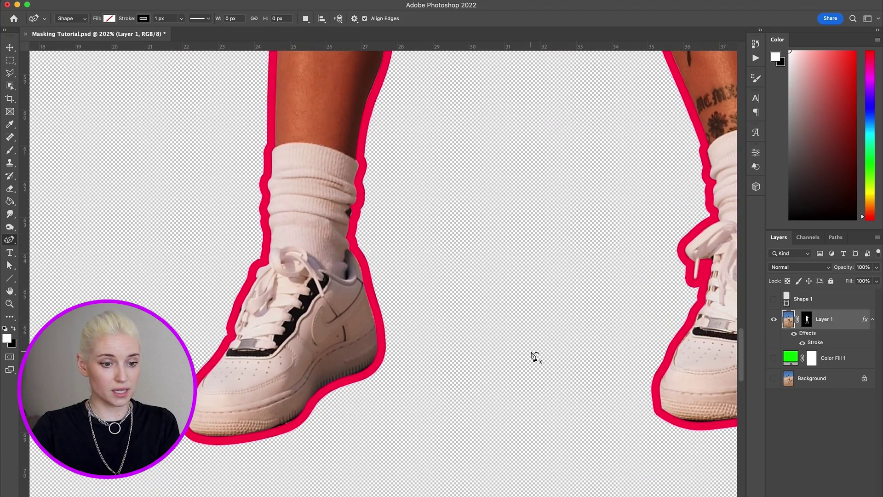
scroll(535, 357, "down", 3)
scroll(535, 356, "up", 10)
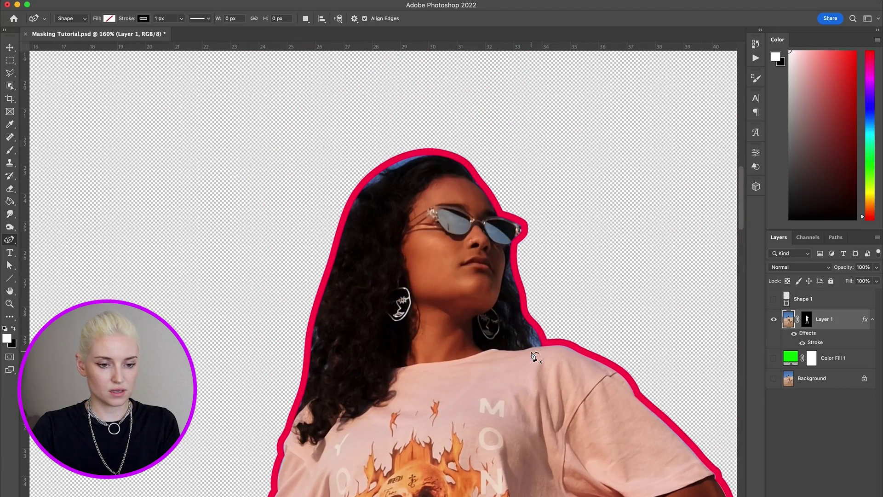
scroll(535, 356, "up", 2)
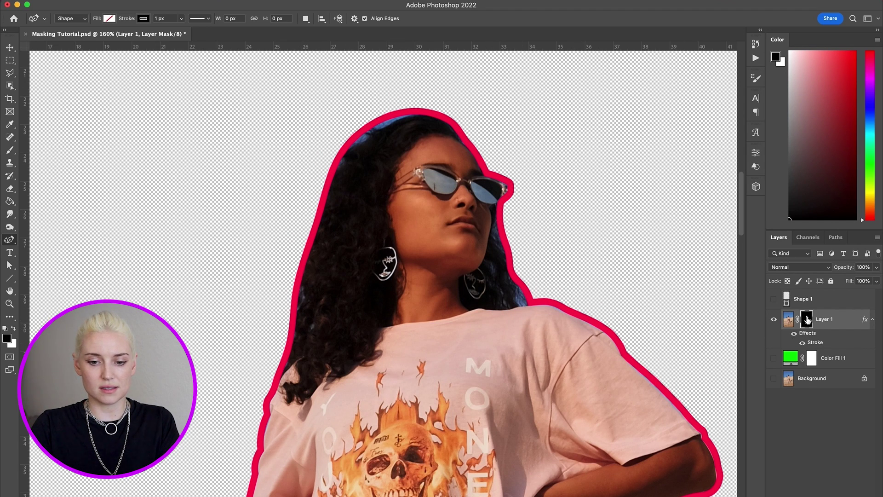
Step: Refine Layer 1's mask in Select and Mask using Refine Hair, brushing away the blue fringe on top of the head
double_click(808, 320)
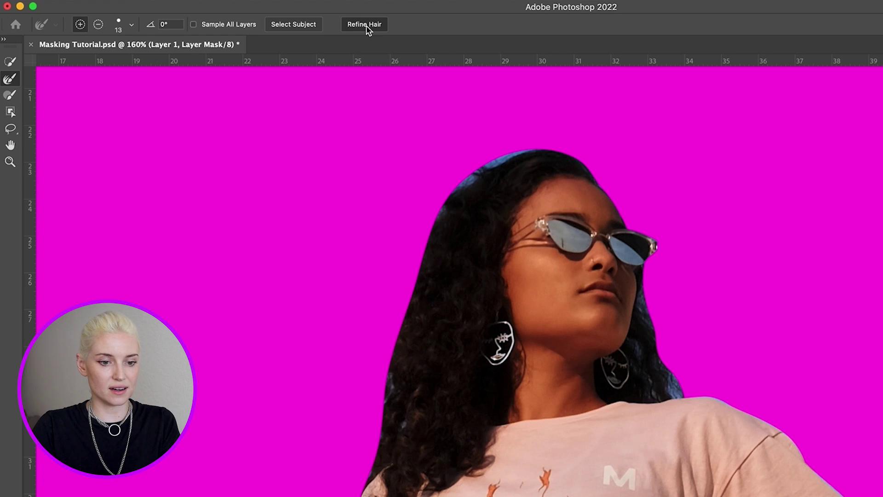
left_click(366, 26)
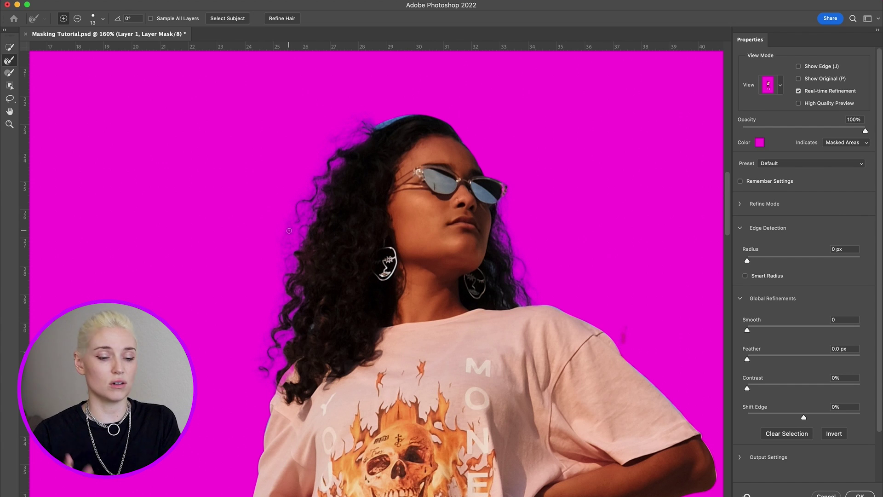
scroll(289, 230, "up", 8)
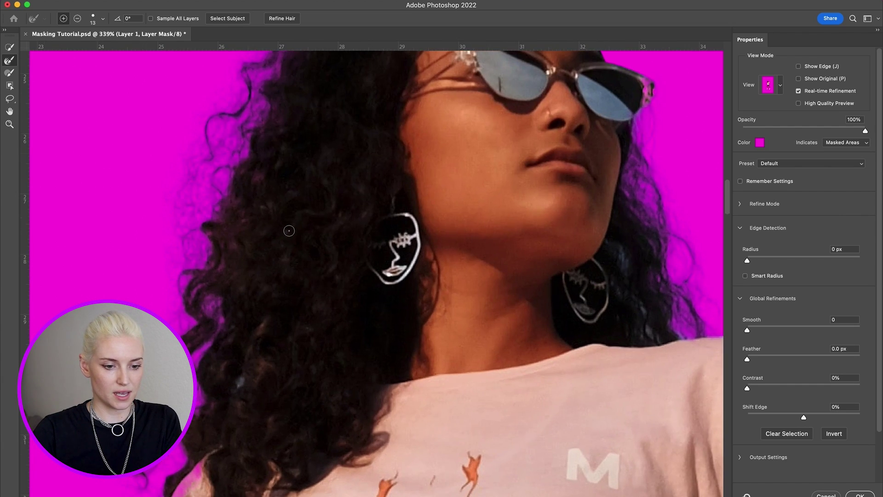
scroll(289, 230, "up", 5)
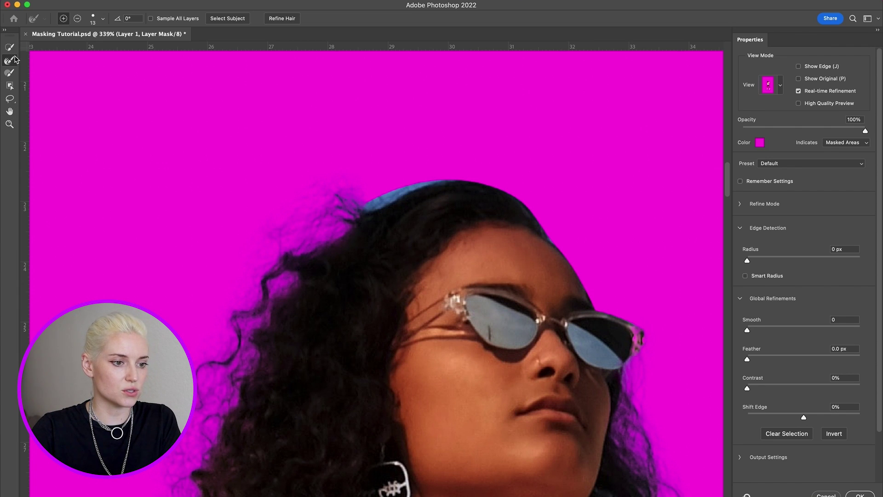
left_click_drag(367, 204, 444, 183)
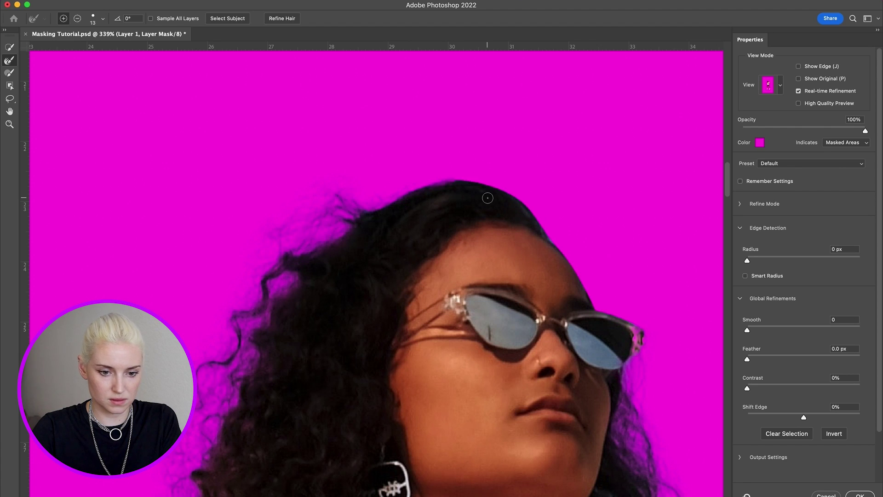
scroll(488, 198, "down", 5)
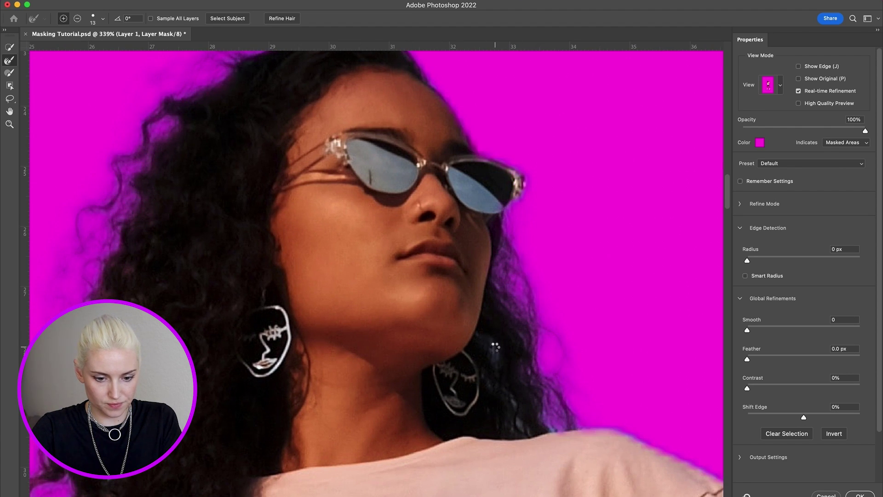
scroll(495, 358, "left", 5)
scroll(495, 358, "down", 2)
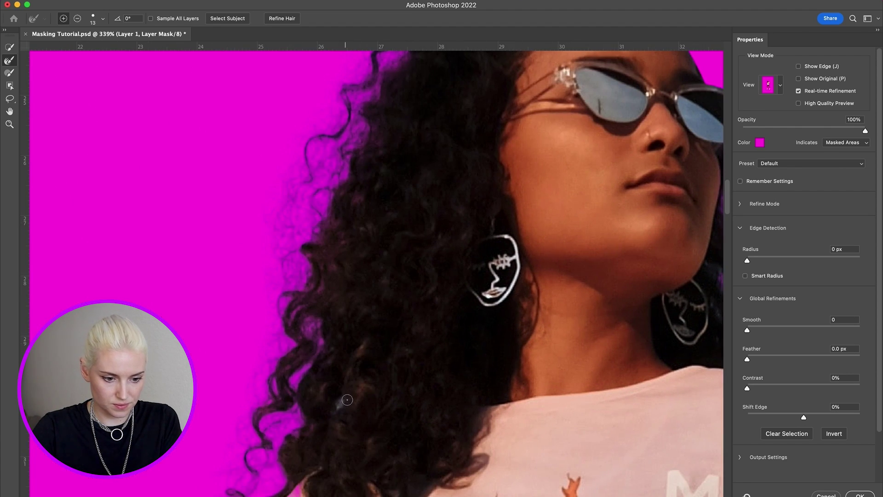
scroll(334, 407, "down", 5)
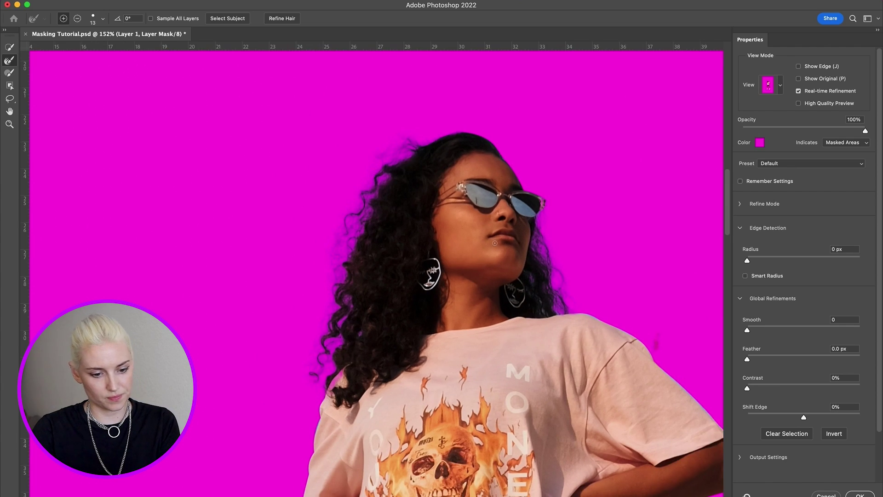
scroll(334, 407, "right", 3)
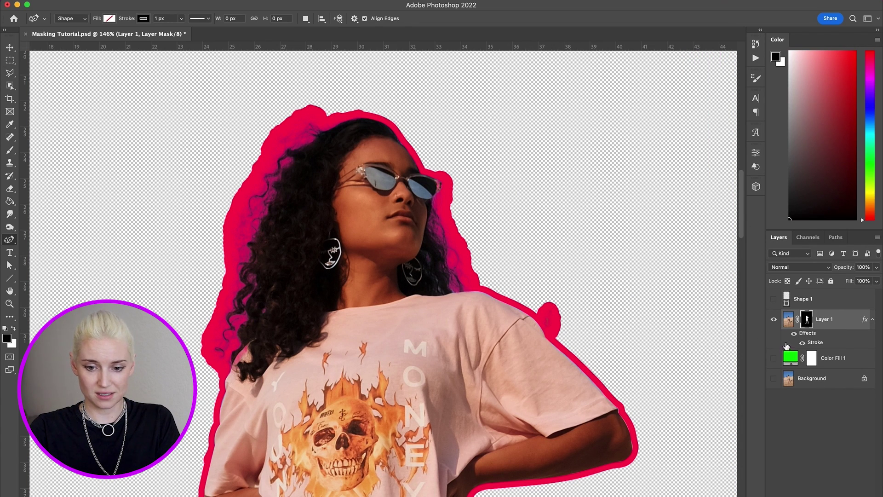
Step: Paint out the stray blob beside the shoulder on Layer 1's mask with a black brush at 100% opacity
scroll(714, 348, "down", 1)
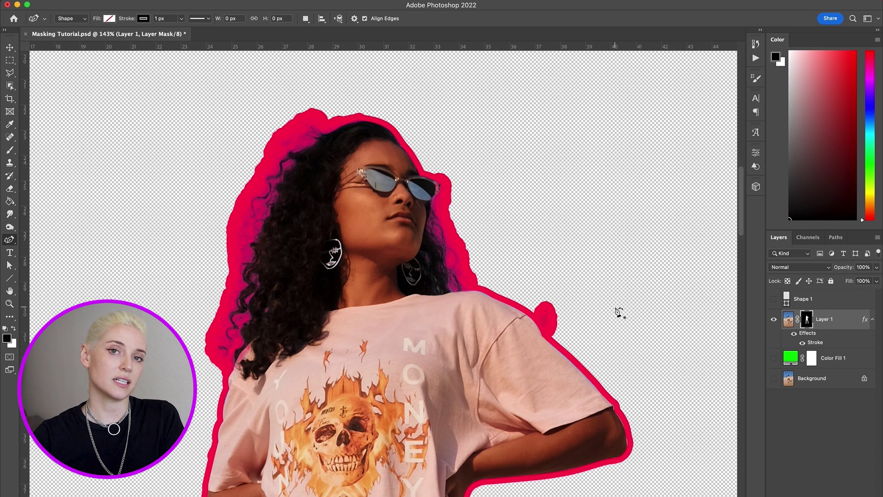
scroll(617, 313, "up", 3)
scroll(618, 313, "right", 3)
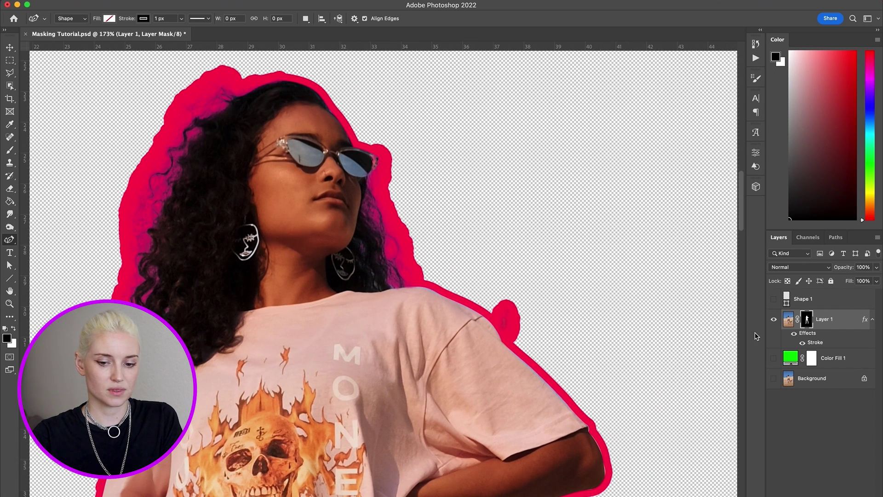
scroll(617, 299, "up", 2)
key("b")
scroll(509, 297, "up", 3)
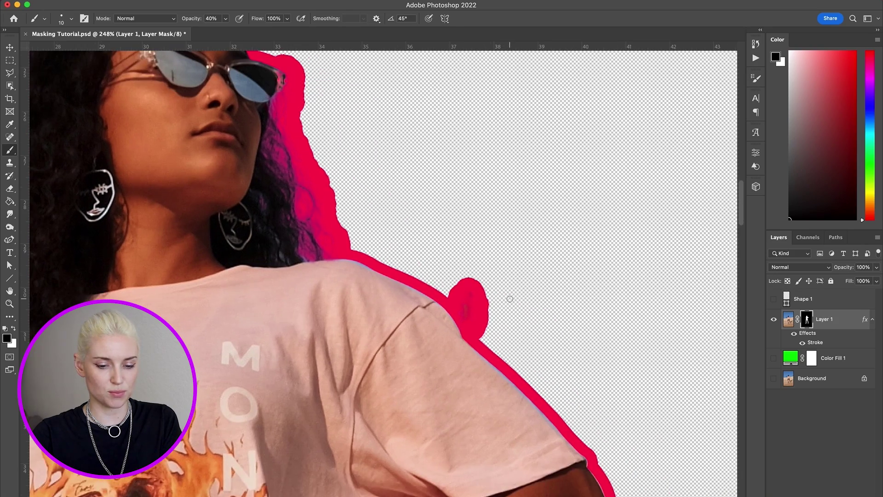
scroll(503, 305, "up", 3)
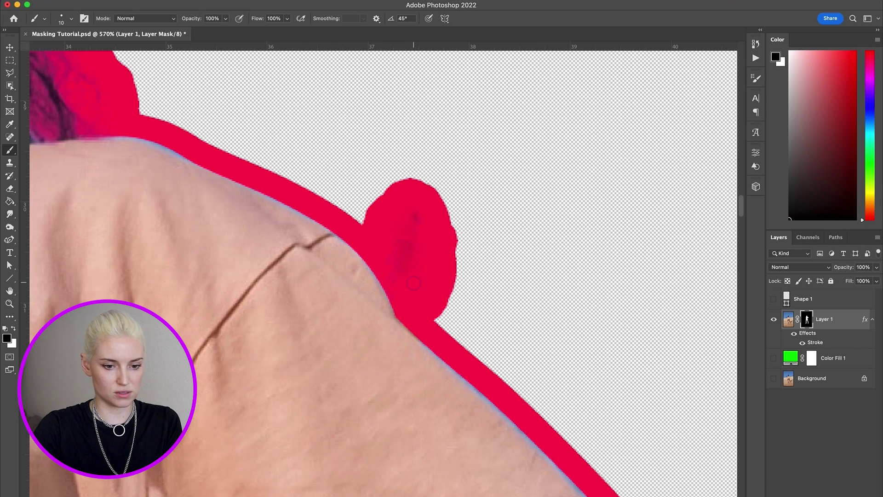
mouse_move(396, 262)
left_mouse_down()
mouse_move(412, 262)
mouse_move(402, 259)
left_mouse_up()
left_click_drag(429, 276, 448, 276)
mouse_move(429, 251)
left_mouse_down()
mouse_move(430, 293)
mouse_move(408, 256)
left_mouse_up()
scroll(423, 266, "down", 5)
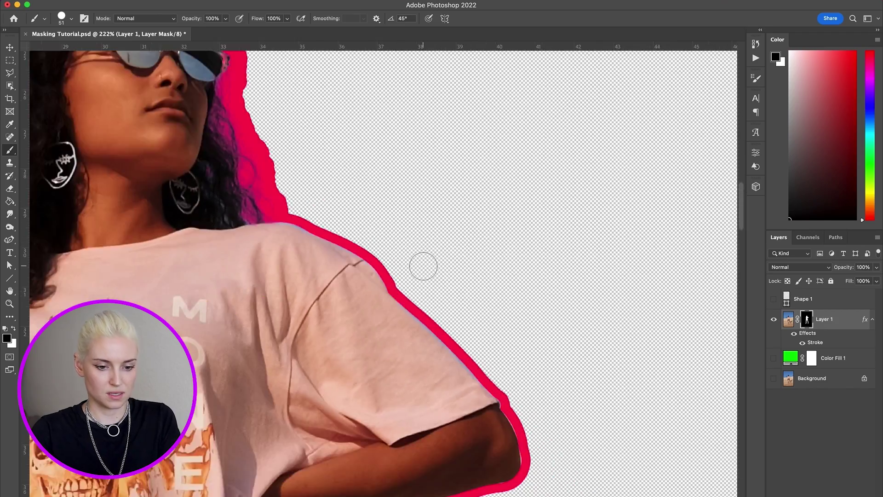
Step: Check the outline along the legs and shirt and touch up stray bumps on the mask with the 51 px black brush
scroll(424, 266, "down", 15)
left_click_drag(602, 280, 603, 282)
scroll(602, 281, "up", 20)
scroll(406, 335, "down", 5)
scroll(406, 335, "left", 5)
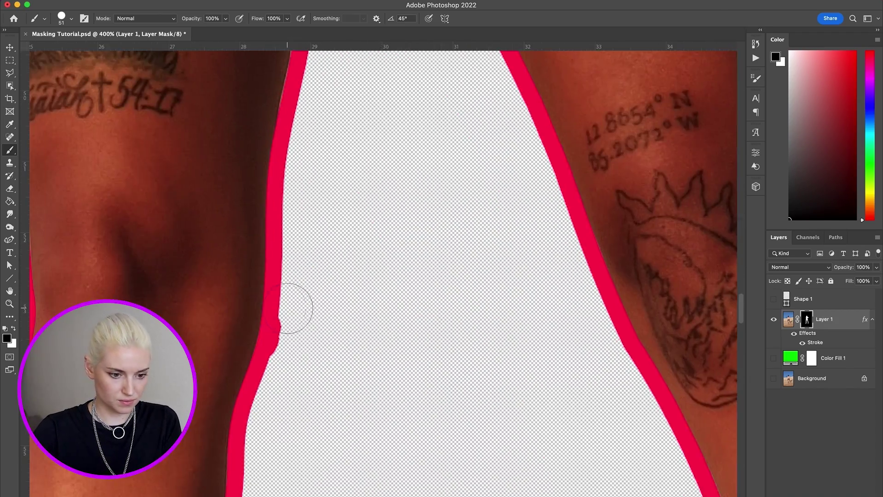
scroll(281, 356, "up", 10)
scroll(281, 356, "left", 3)
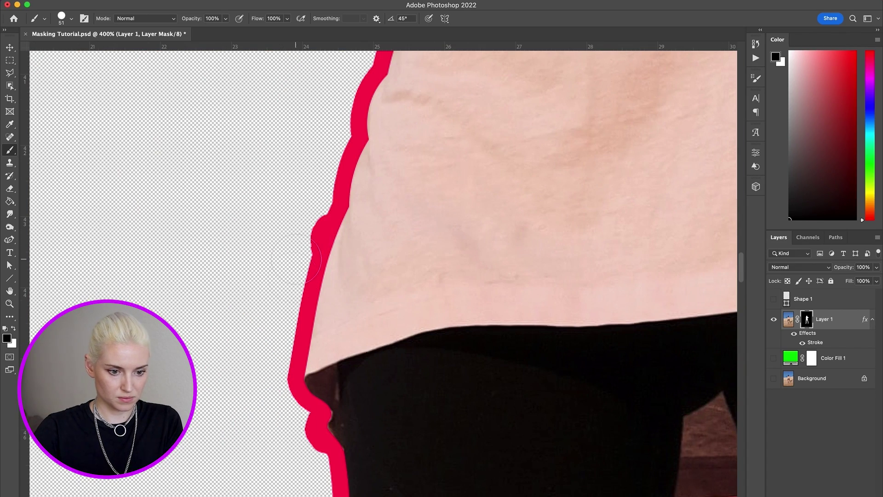
scroll(316, 213, "up", 5)
scroll(240, 322, "up", 10)
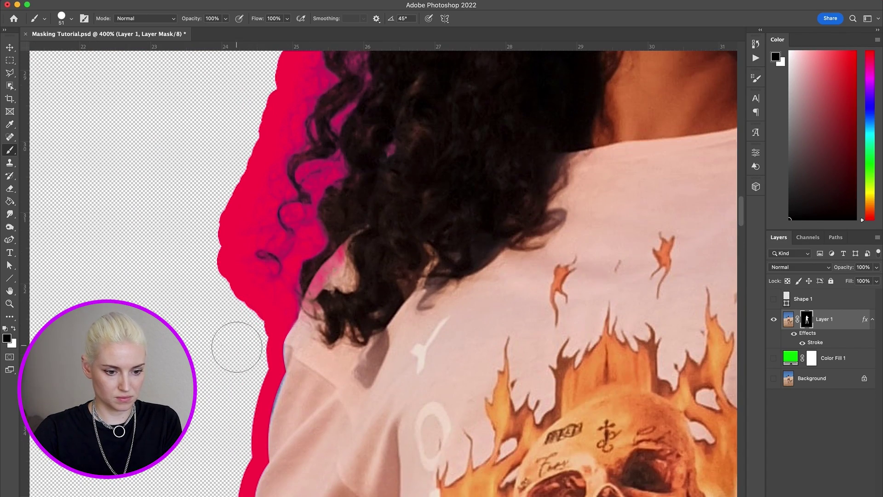
Step: Paint black on the mask around the lower curls on the hair's left side to remove the leftover halo
scroll(249, 377, "up", 8)
scroll(256, 376, "down", 3)
scroll(256, 375, "right", 5)
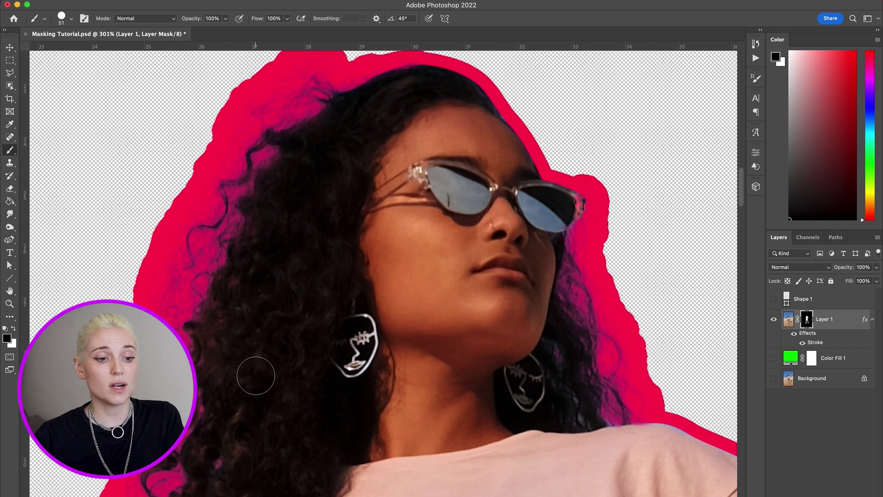
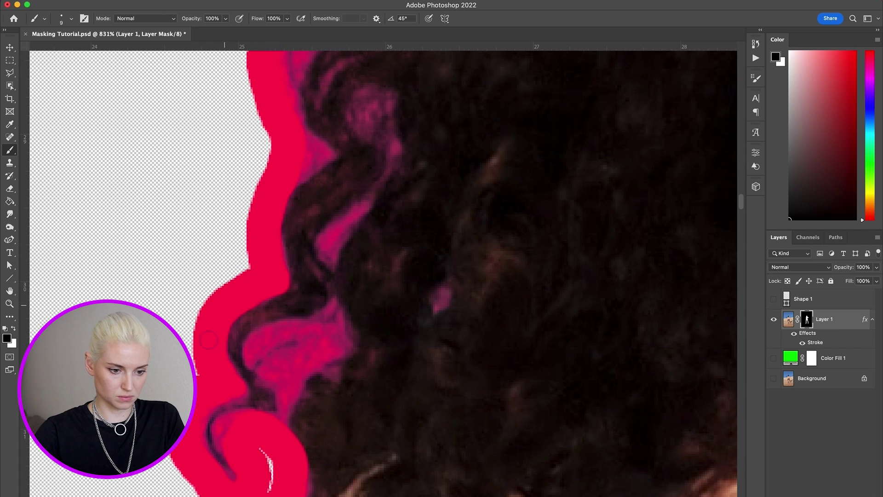
mouse_move(332, 316)
left_mouse_down()
mouse_move(331, 345)
mouse_move(276, 352)
mouse_move(290, 421)
mouse_move(301, 409)
left_mouse_up()
scroll(279, 353, "down", 3)
scroll(280, 353, "up", 3)
left_click_drag(332, 369, 319, 361)
scroll(318, 322, "up", 3)
scroll(299, 358, "down", 4)
scroll(289, 377, "up", 4)
mouse_move(298, 397)
left_mouse_down()
mouse_move(283, 285)
mouse_move(338, 233)
left_mouse_up()
left_click_drag(318, 275, 299, 292)
Step: Continue masking out the faint halo further up along the left edge of the curly hair
scroll(342, 402, "up", 6)
scroll(340, 396, "right", 2)
mouse_move(283, 229)
left_mouse_down()
mouse_move(358, 261)
mouse_move(273, 447)
left_mouse_up()
left_click_drag(305, 259, 318, 260)
mouse_move(281, 244)
left_mouse_down()
mouse_move(316, 264)
mouse_move(269, 338)
left_mouse_up()
Step: Mask out the halo from the sunglasses' corner down the right side of the hair to the shoulder
scroll(248, 337, "up", 5)
scroll(244, 336, "right", 2)
scroll(257, 317, "down", 8)
scroll(598, 221, "up", 7)
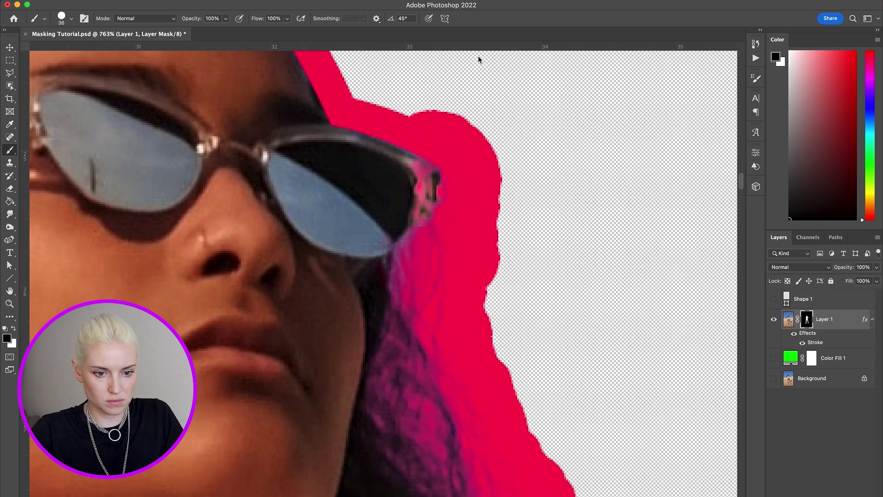
key("x")
key("x")
mouse_move(474, 257)
left_mouse_down()
mouse_move(457, 247)
mouse_move(457, 134)
mouse_move(474, 187)
mouse_move(430, 271)
mouse_move(465, 385)
mouse_move(529, 439)
left_mouse_up()
scroll(430, 270, "down", 4)
scroll(555, 374, "down", 5)
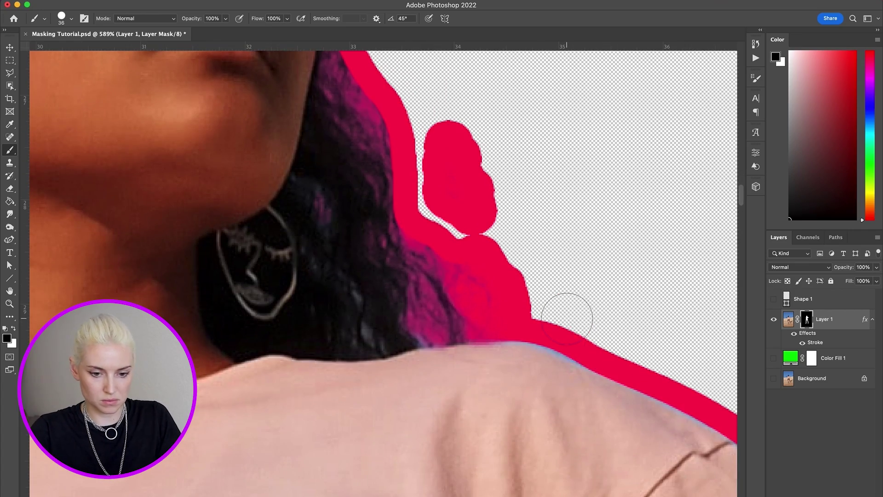
mouse_move(464, 297)
left_mouse_down()
mouse_move(474, 207)
mouse_move(523, 305)
left_mouse_up()
scroll(467, 272, "down", 6)
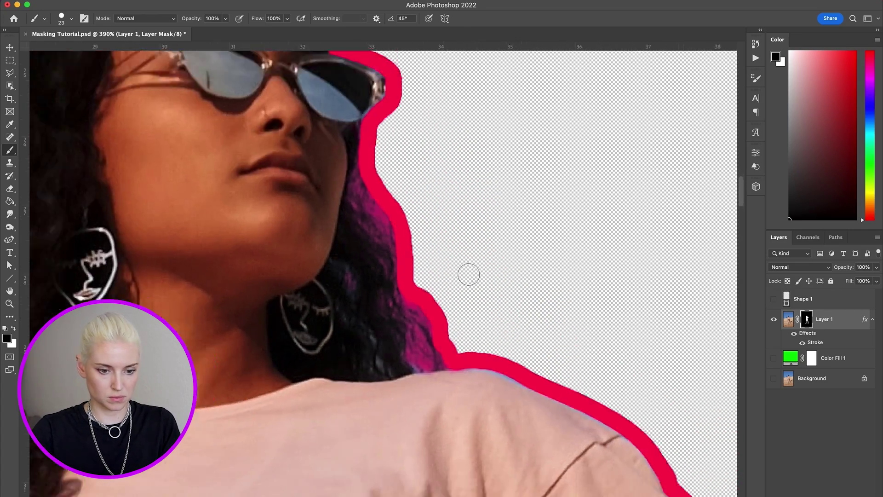
Step: Tighten the mask along the outer left edge of the hair with a smaller 13 px black brush
scroll(258, 193, "up", 6)
key("bracketleft")
left_click_drag(232, 405, 283, 313)
scroll(357, 164, "up", 4)
mouse_move(345, 161)
left_mouse_down()
mouse_move(230, 294)
mouse_move(207, 338)
left_mouse_up()
mouse_move(294, 152)
left_mouse_down()
mouse_move(280, 186)
mouse_move(205, 276)
mouse_move(184, 340)
left_mouse_up()
mouse_move(184, 341)
left_mouse_down()
mouse_move(218, 139)
mouse_move(213, 214)
mouse_move(213, 110)
left_mouse_up()
left_click_drag(202, 122, 152, 267)
scroll(152, 267, "down", 5)
left_click_drag(147, 203, 138, 298)
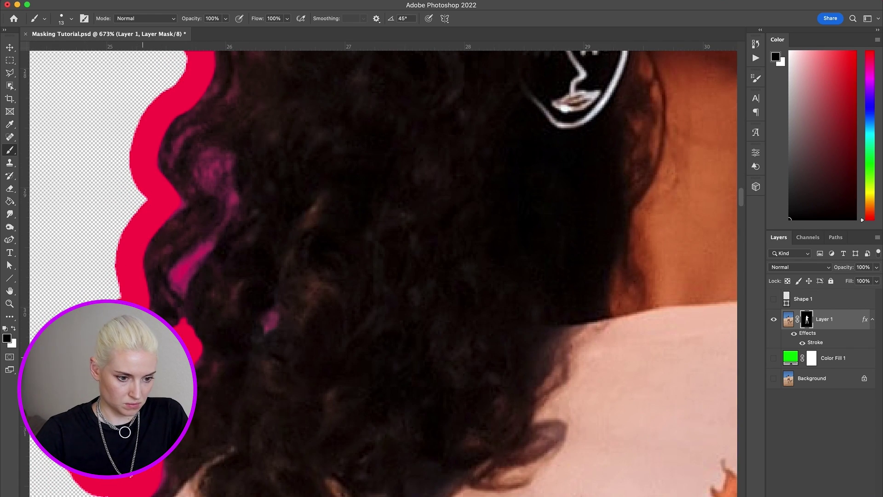
Step: Paint out the background gaps between the left-side curls on the mask with a 6 px black brush
left_click_drag(184, 264, 181, 354)
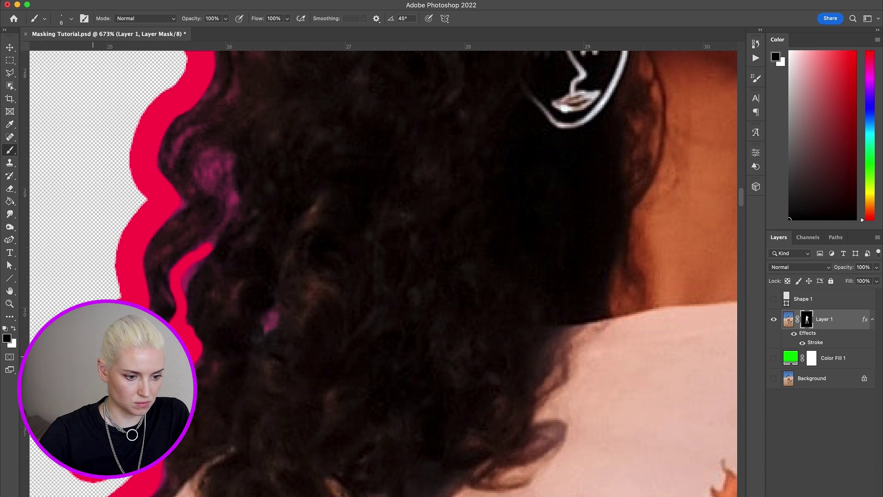
mouse_move(233, 204)
left_mouse_down()
mouse_move(186, 294)
mouse_move(190, 325)
left_mouse_up()
scroll(207, 276, "up", 3)
left_click_drag(207, 262, 223, 269)
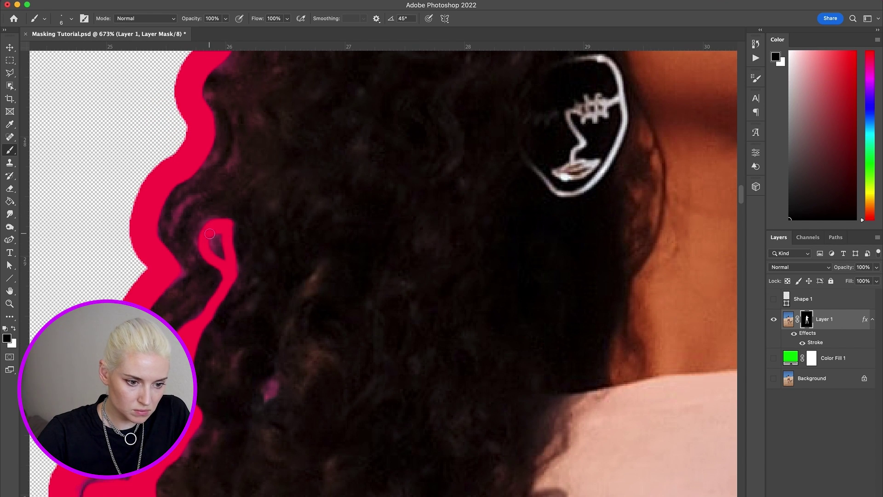
left_click_drag(223, 234, 215, 255)
Step: Tighten the mask along the right edge of the hair beside the cheek with a 13 px black brush
scroll(229, 264, "up", 10)
scroll(228, 264, "up", 5)
scroll(228, 264, "right", 4)
scroll(276, 230, "right", 10)
scroll(276, 230, "down", 6)
mouse_move(317, 143)
left_mouse_down()
mouse_move(315, 180)
mouse_move(374, 339)
left_mouse_up()
mouse_move(378, 421)
left_mouse_down()
mouse_move(371, 334)
mouse_move(319, 221)
left_mouse_up()
mouse_move(333, 206)
left_mouse_down()
mouse_move(349, 286)
mouse_move(331, 196)
mouse_move(375, 329)
left_mouse_up()
Step: Mask out the remaining halo where the right-side hair meets the shoulder, undoing the stray stroke across the shoulder
scroll(370, 226, "down", 5)
left_click_drag(374, 295, 401, 417)
left_click_drag(401, 418, 360, 423)
left_click_drag(396, 450, 527, 450)
key("super+z")
mouse_move(578, 475)
left_mouse_down()
mouse_move(401, 447)
mouse_move(377, 352)
mouse_move(404, 445)
left_mouse_up()
mouse_move(405, 440)
left_mouse_down()
mouse_move(432, 421)
mouse_move(415, 385)
mouse_move(457, 428)
mouse_move(410, 432)
mouse_move(383, 332)
left_mouse_up()
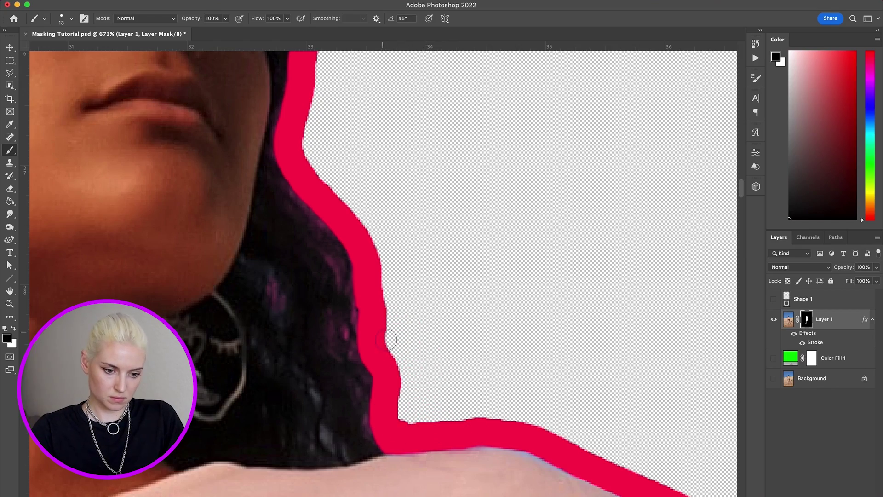
Step: Paint out the remaining background in the gap between the left-side curls on the mask with a 7 px black brush
scroll(371, 345, "down", 10)
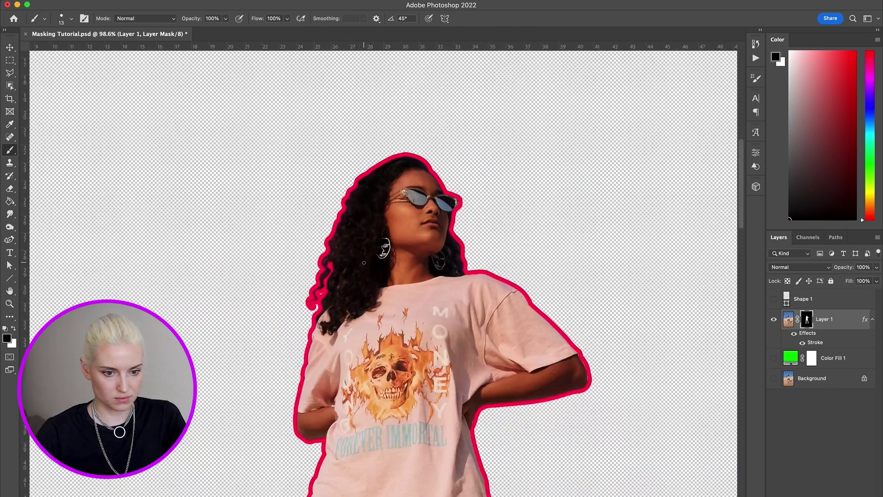
scroll(259, 348, "up", 10)
scroll(259, 348, "up", 3)
left_click_drag(282, 236, 284, 238)
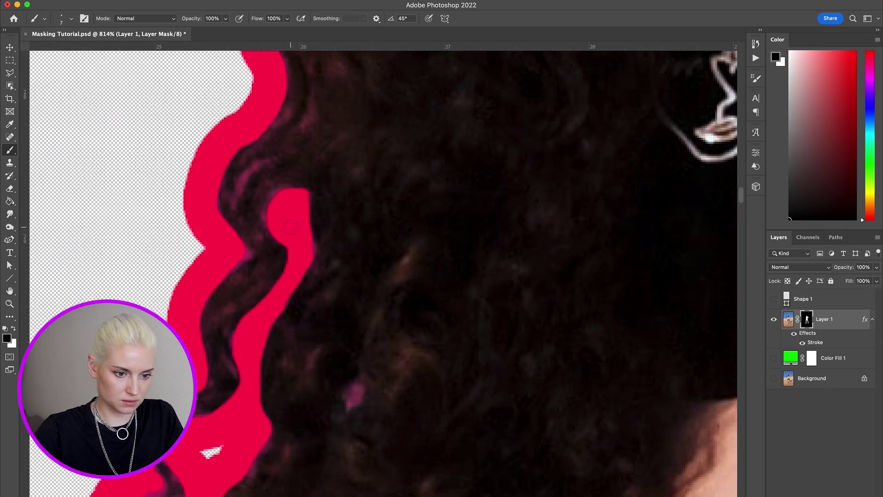
scroll(269, 318, "down", 5)
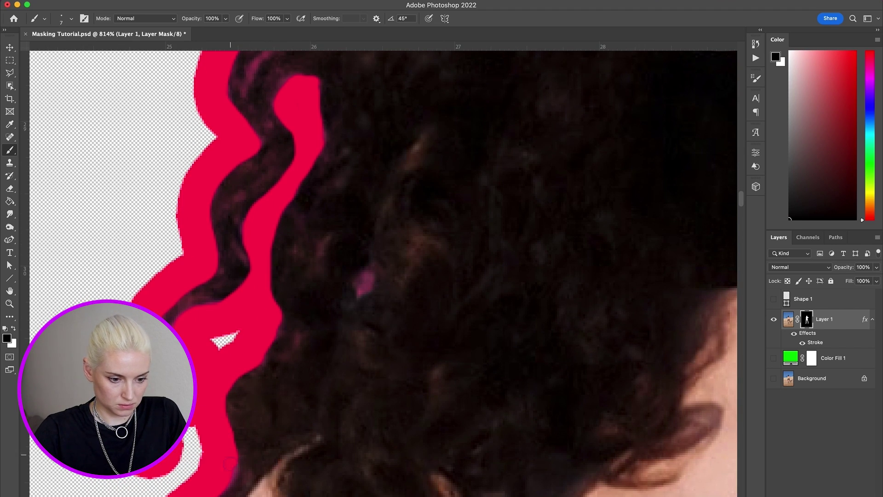
scroll(191, 338, "down", 5)
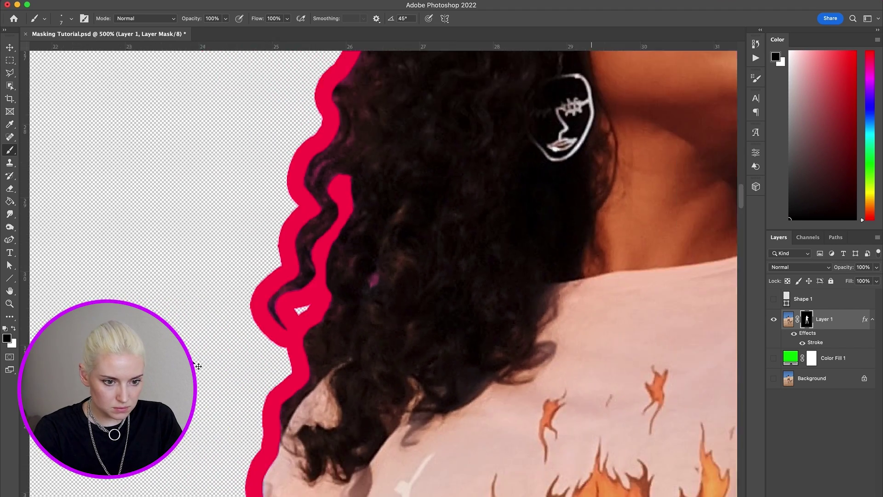
Step: Examine the head, hair edges and shoulders for leftover background color against the red outline
scroll(198, 322, "up", 2)
scroll(233, 222, "down", 4)
scroll(609, 203, "right", 5)
scroll(610, 203, "up", 2)
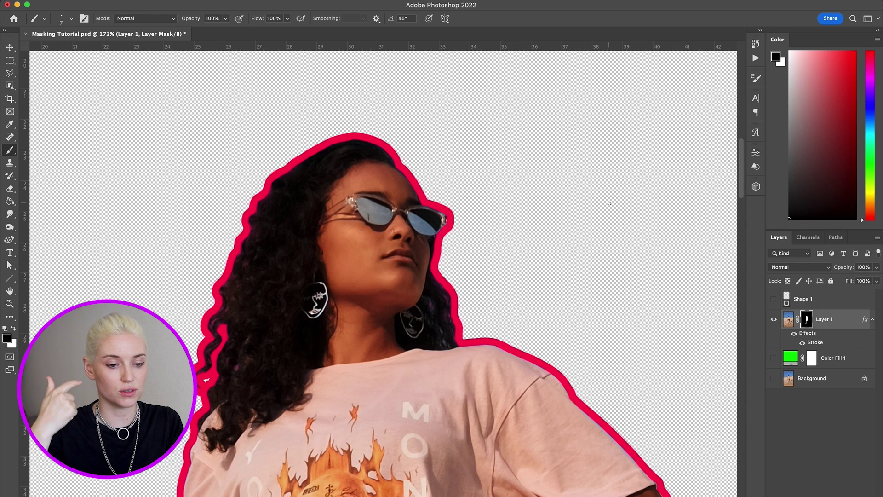
scroll(502, 153, "up", 3)
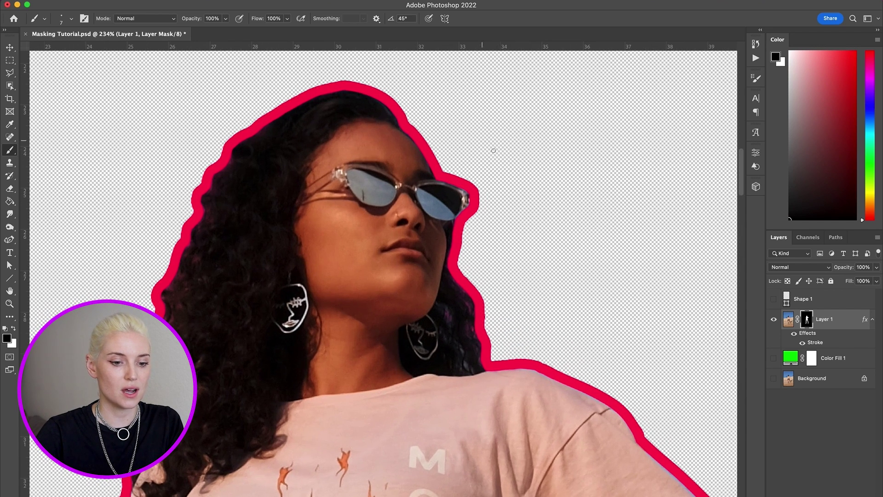
scroll(421, 266, "left", 1)
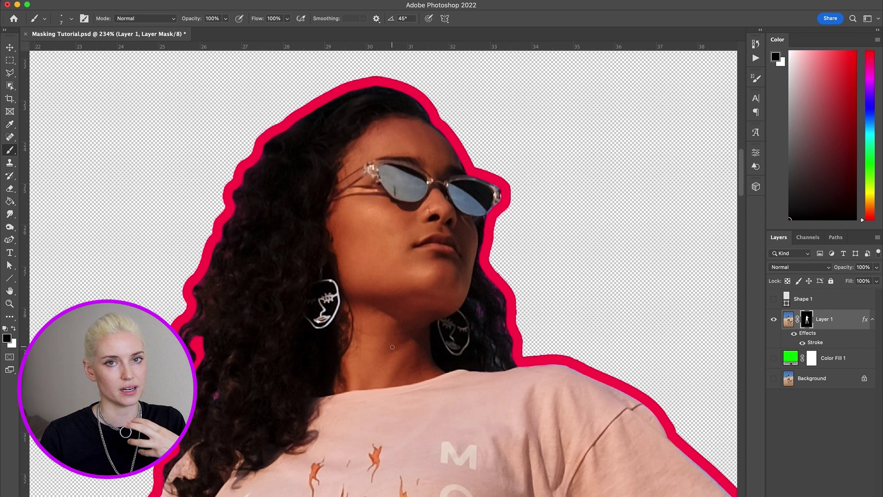
scroll(599, 398, "up", 2)
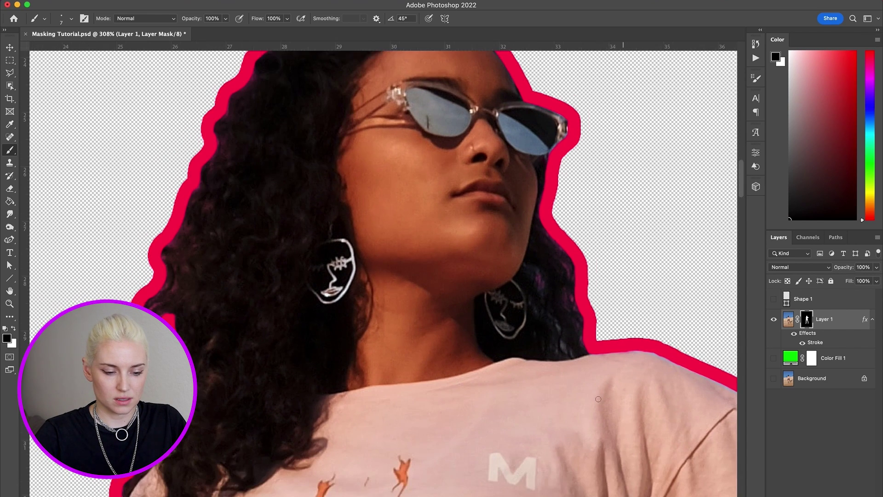
scroll(599, 399, "up", 4)
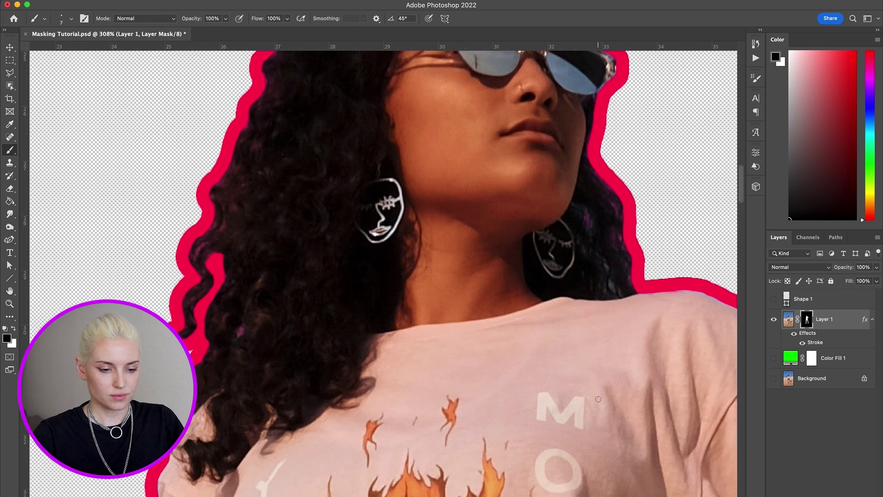
Step: Add a new layer above the masked photo and cover the purple spot in the left curls with sampled dark hair color, using a 16 px brush
key("super+shift+alt+n")
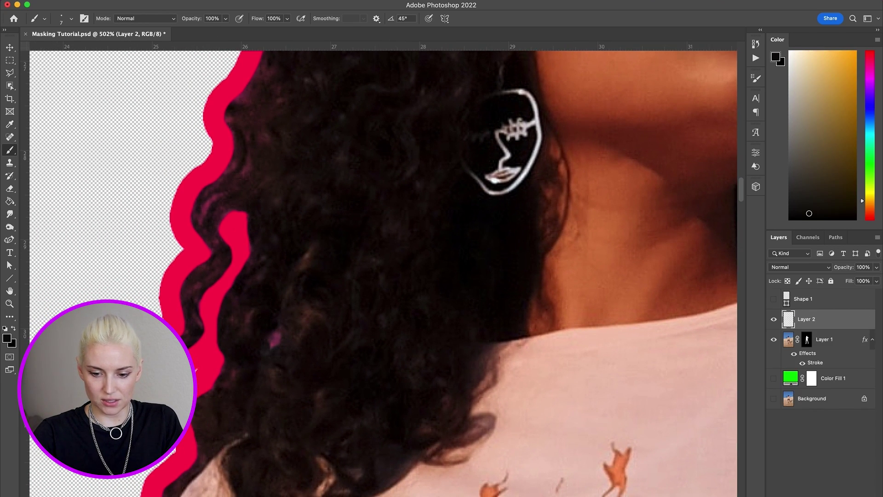
scroll(479, 317, "up", 3)
scroll(272, 283, "left", 5)
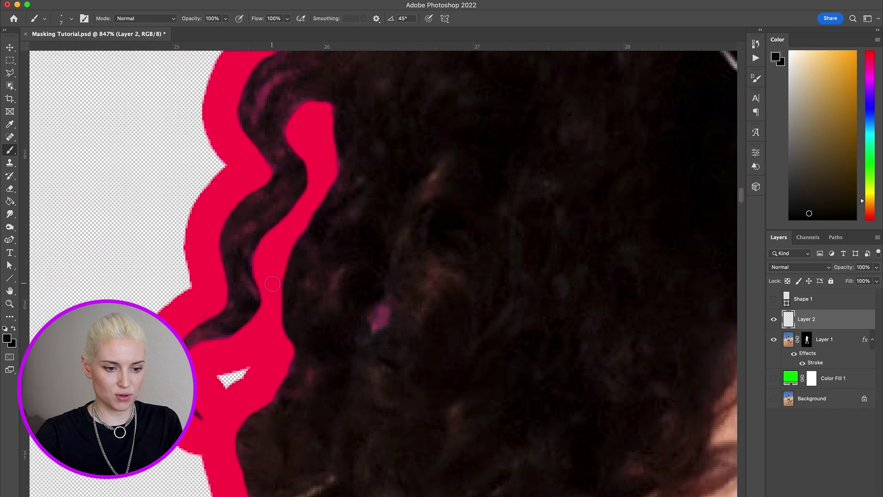
scroll(272, 284, "right", 1)
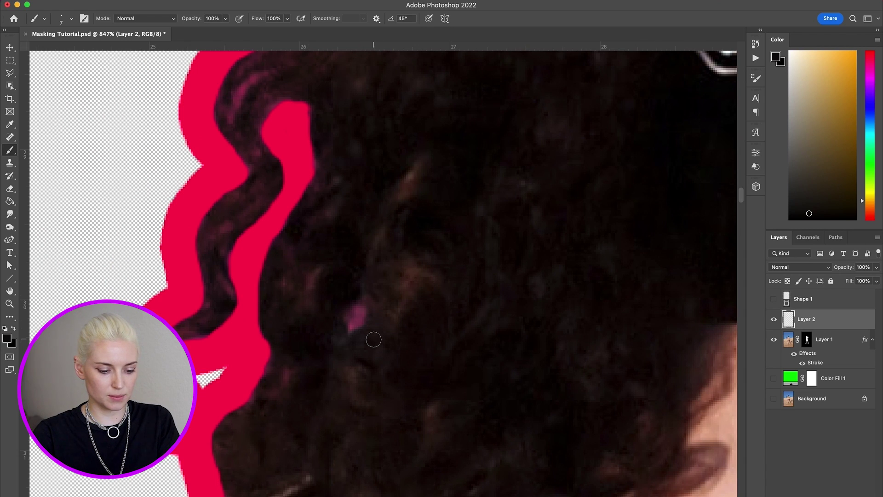
left_click(357, 283, "alt")
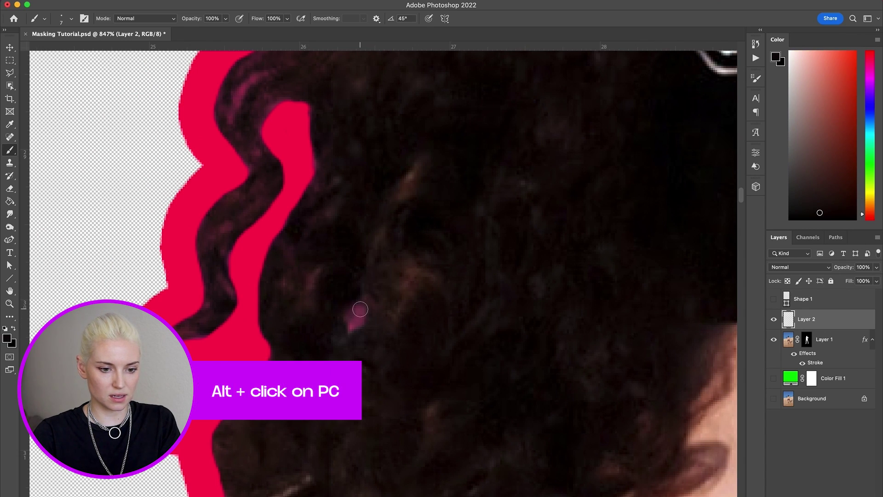
right_click(374, 306)
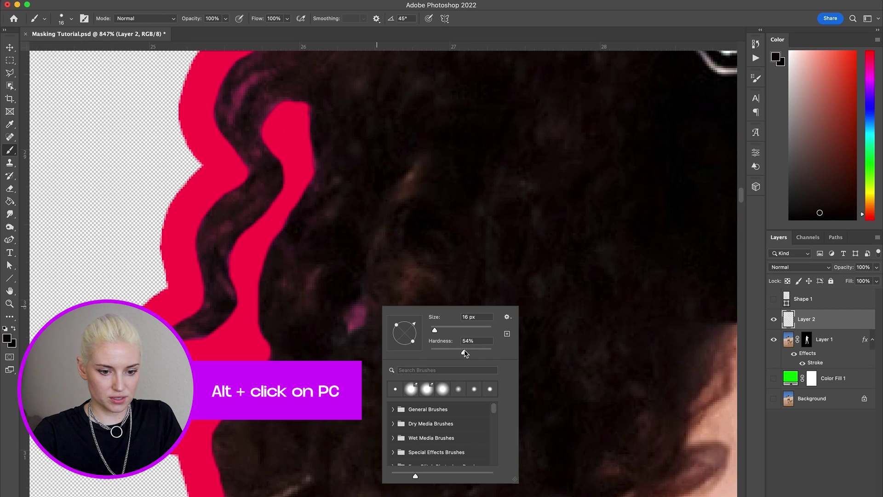
mouse_move(352, 295)
left_mouse_down()
mouse_move(345, 318)
mouse_move(356, 322)
left_mouse_up()
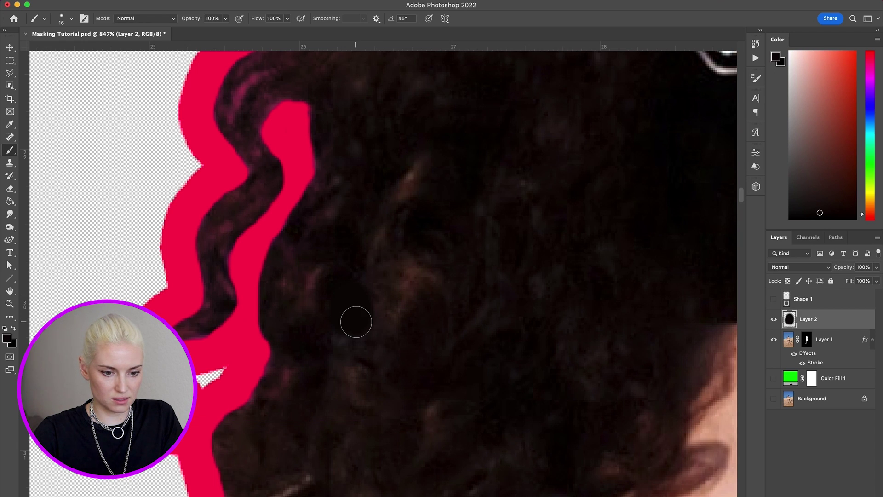
Step: Paint over the tinted areas of the left-side curls with sampled brown-black hair colors, including the outer curl above the gap
left_click(294, 379)
left_click(315, 291, "alt")
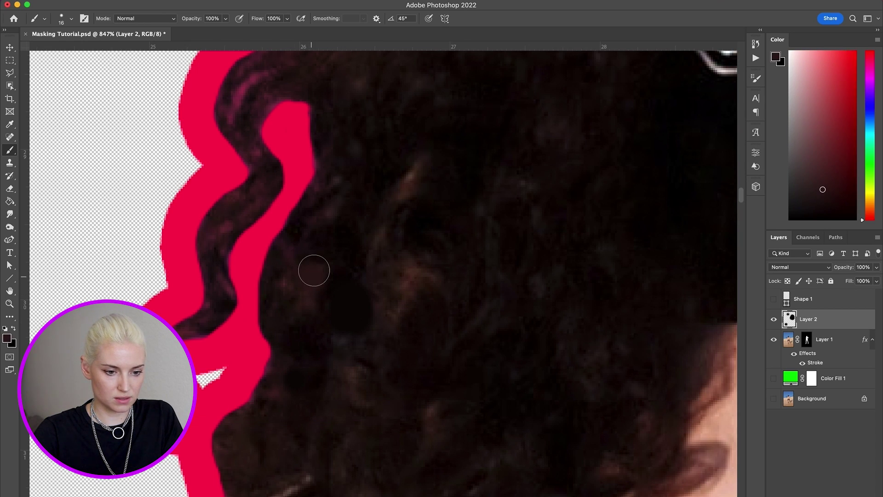
scroll(314, 267, "up", 2)
scroll(314, 266, "up", 5)
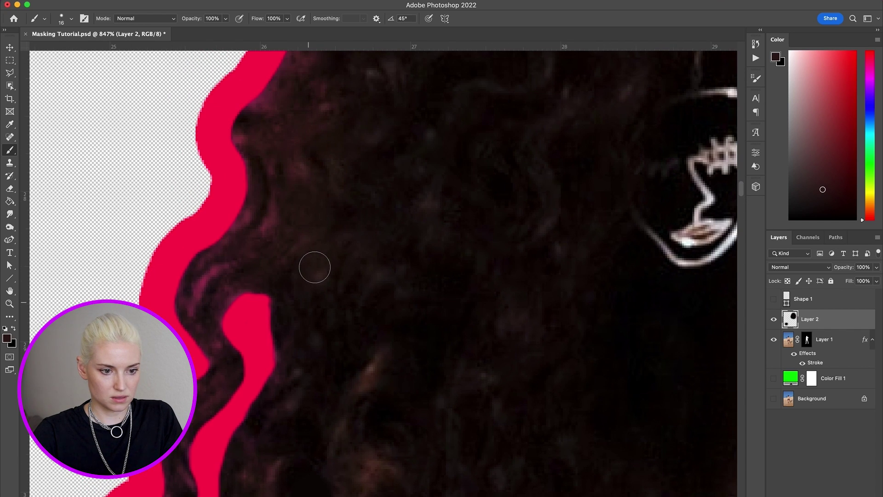
left_click(237, 274, "alt")
mouse_move(237, 269)
left_mouse_down()
mouse_move(201, 314)
mouse_move(240, 248)
left_mouse_up()
Step: Soften the brush to 22% hardness at 60% opacity and cover the purple tint up the left hair edge with sampled hair colors
right_click(298, 203)
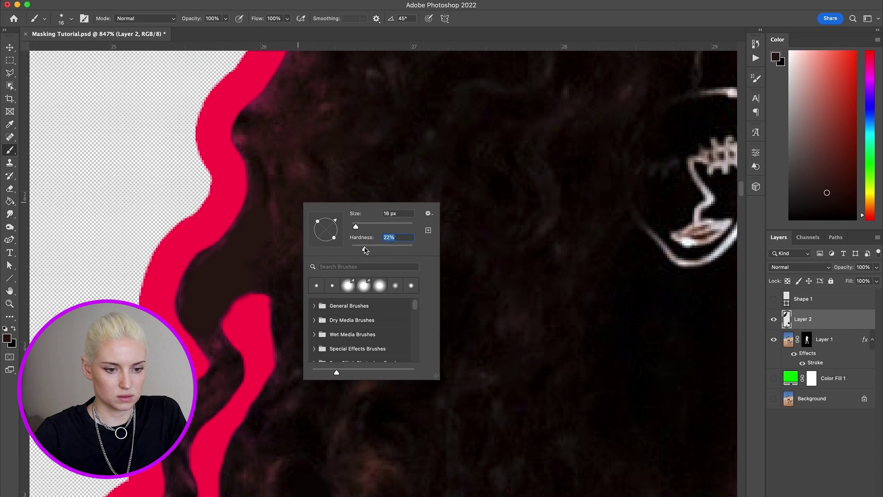
left_click(302, 144, "alt")
key("6")
scroll(291, 189, "up", 5)
scroll(290, 189, "right", 2)
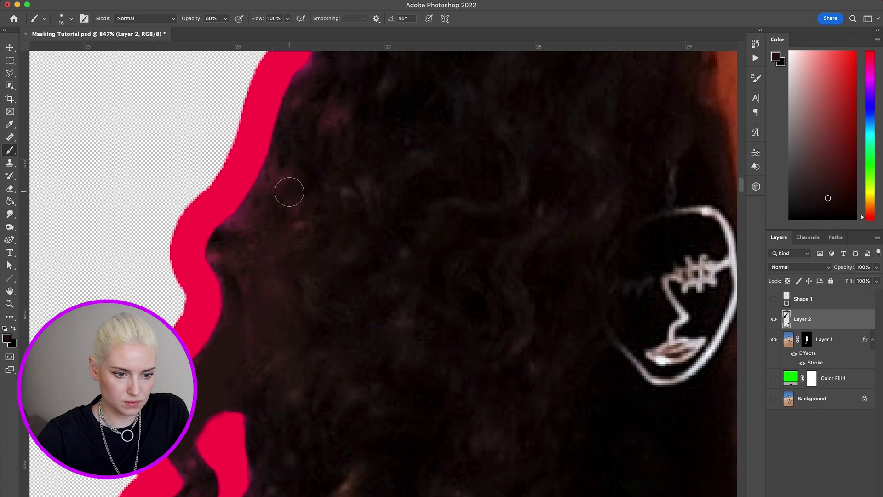
left_click(283, 157, "alt")
scroll(285, 179, "up", 6)
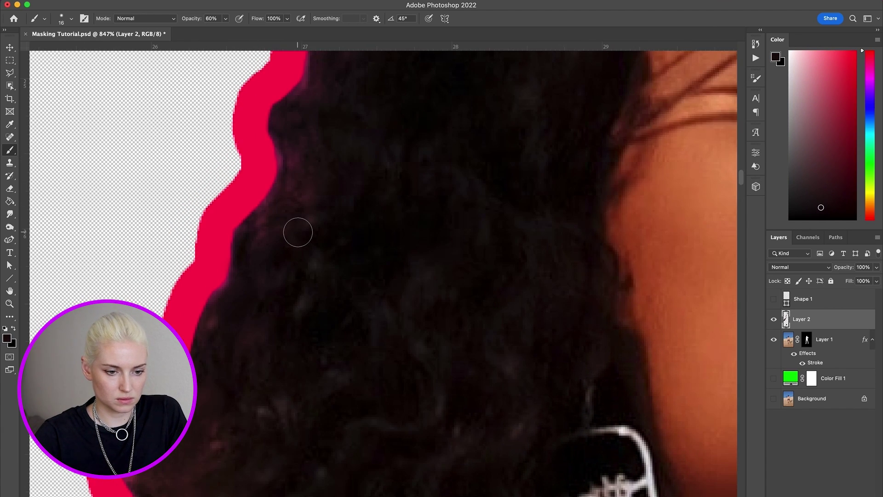
scroll(294, 184, "right", 2)
left_click(287, 212, "alt")
Step: Cover the purple tint in the hair beside the right earring with sampled dark hair color, undoing the last stroke
scroll(252, 249, "right", 5)
scroll(449, 266, "down", 5)
left_click(511, 428, "alt")
scroll(524, 460, "down", 3)
scroll(525, 460, "right", 1)
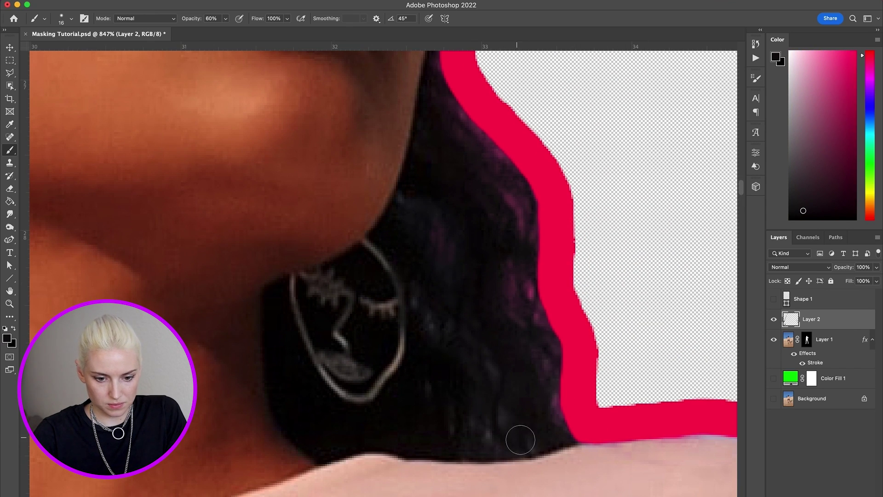
left_click(509, 309, "alt")
mouse_move(533, 385)
left_mouse_down()
mouse_move(516, 221)
mouse_move(532, 331)
mouse_move(449, 102)
mouse_move(544, 391)
left_mouse_up()
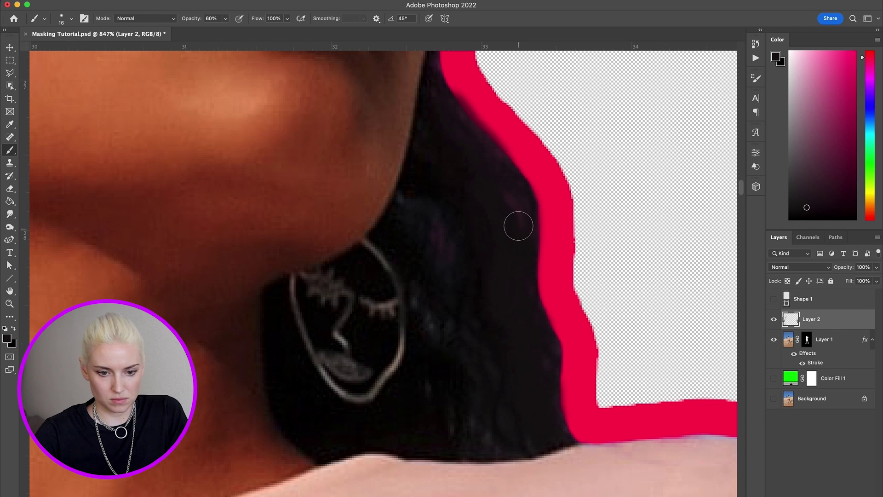
key("super+z")
Step: Reduce the brush to 11 px and paint over the purple streaks along the outer edge of the right-side hair
right_click(532, 416)
left_click_drag(651, 407, 637, 406)
mouse_move(483, 164)
left_mouse_down()
mouse_move(522, 216)
mouse_move(521, 256)
mouse_move(455, 125)
mouse_move(505, 173)
left_mouse_up()
Step: Paint sampled hair colors over the remaining purple tint along the upper left hair edge with the 11 px brush
scroll(545, 396, "down", 3)
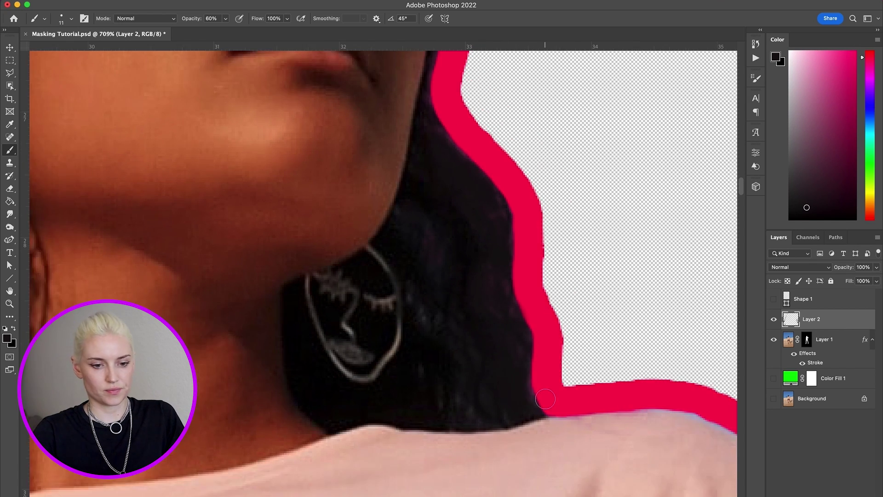
scroll(545, 396, "left", 10)
scroll(273, 253, "up", 5)
left_click_drag(132, 235, 83, 264)
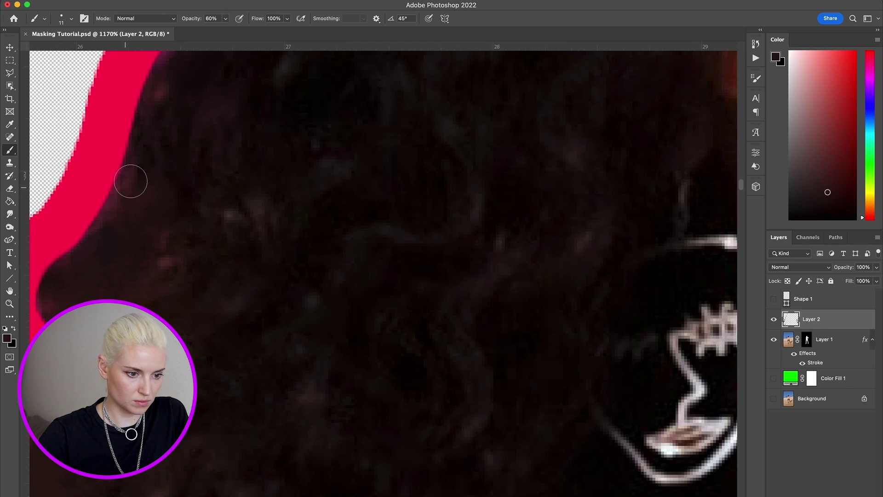
scroll(87, 266, "up", 5)
left_click(213, 173, "alt")
scroll(213, 172, "down", 5)
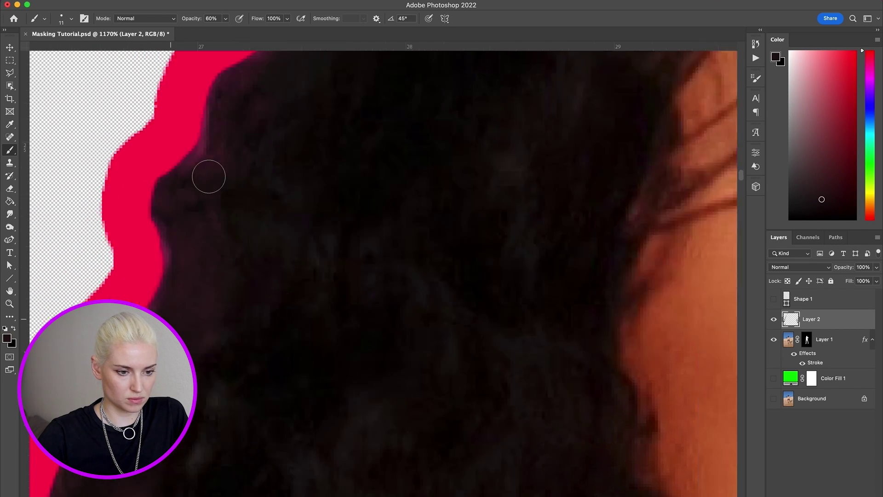
scroll(161, 285, "up", 5)
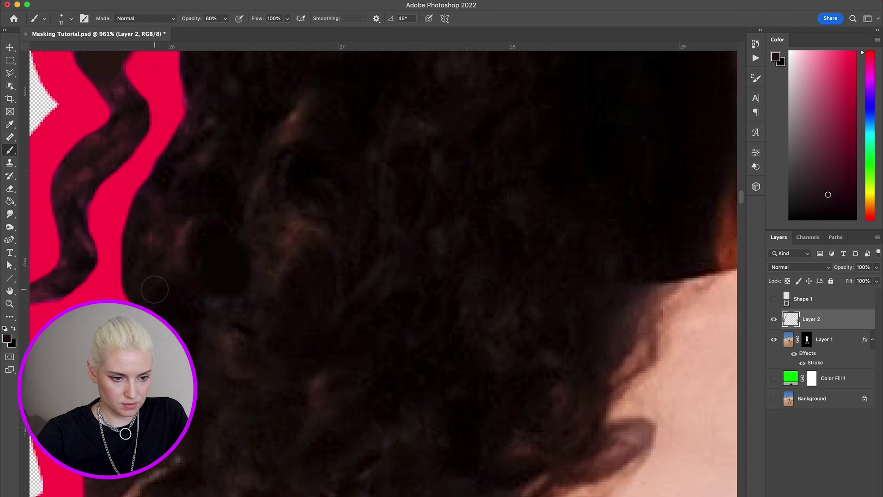
Step: Blend the painted area in the lower left curls with a freshly sampled dark hair color
scroll(235, 339, "down", 4)
left_click(250, 305, "alt")
left_click_drag(251, 304, 262, 264)
Step: Sample a dark hair color and paint over the purple tint on the thin loose left curl with a 5 px brush
left_click(240, 313, "alt")
key("[")
key("[")
key("[")
key("[")
key("[")
key("[")
left_click_drag(197, 335, 151, 361)
scroll(211, 275, "down", 8)
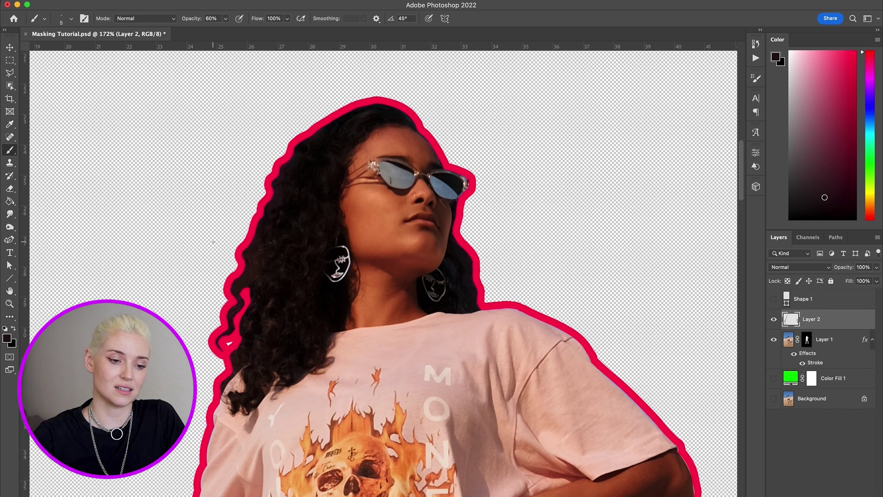
scroll(213, 242, "down", 5)
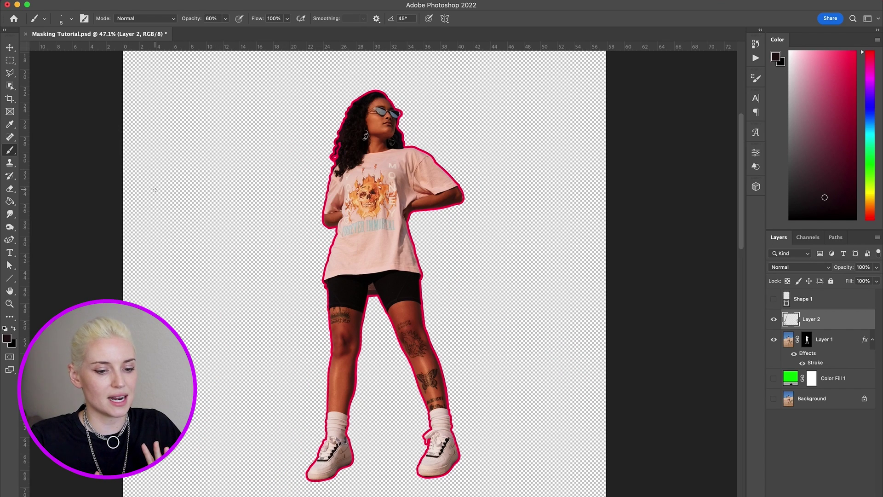